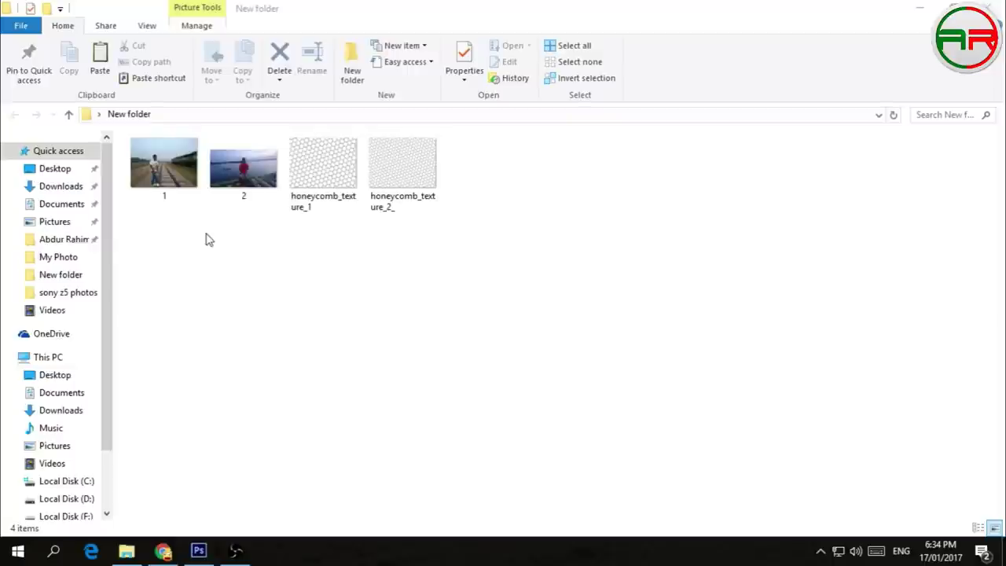
# Select photos 1 and 2 in the New folder
pyautogui.moveTo(177, 236); pyautogui.dragTo(281, 139)
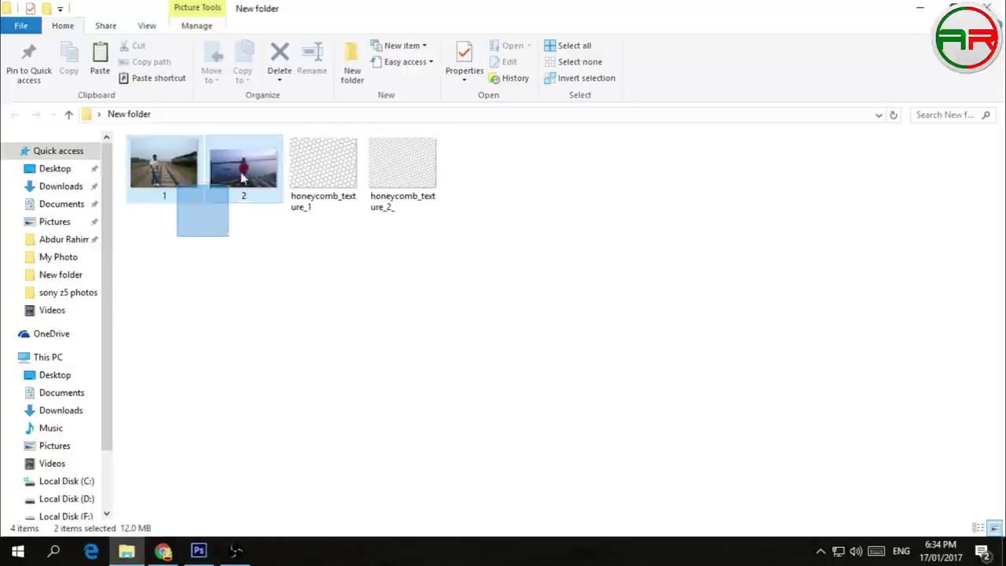
# Check the sizes of honeycomb_texture_1 and honeycomb_texture_2_, then switch to Photoshop
pyautogui.click(300, 234)
pyautogui.click(318, 211)
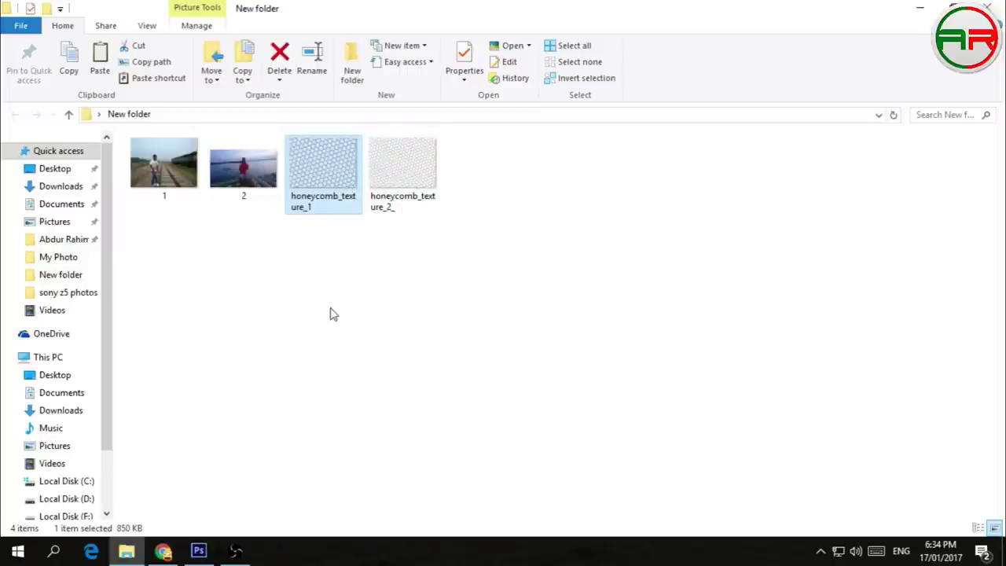
pyautogui.click(378, 195)
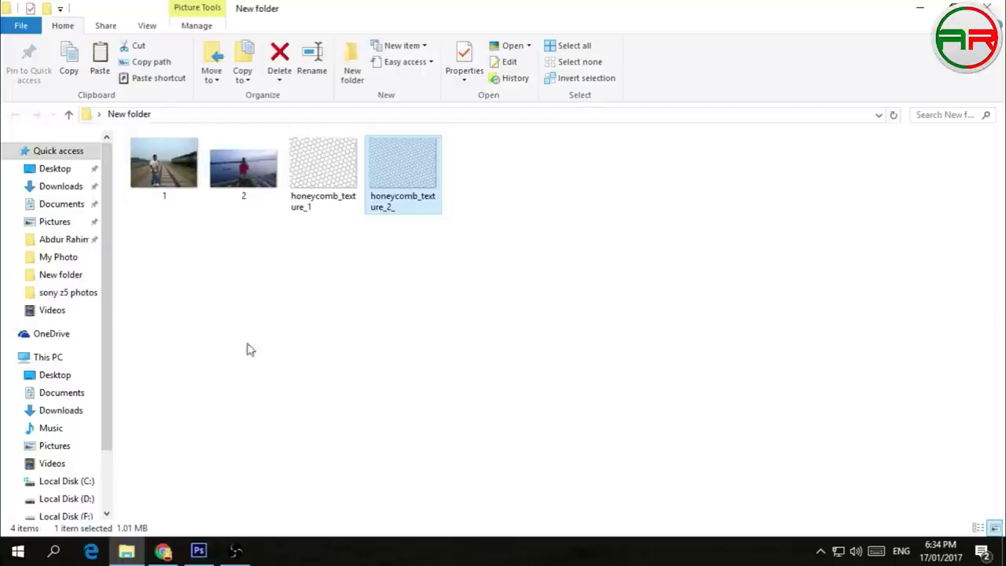
pyautogui.click(198, 550)
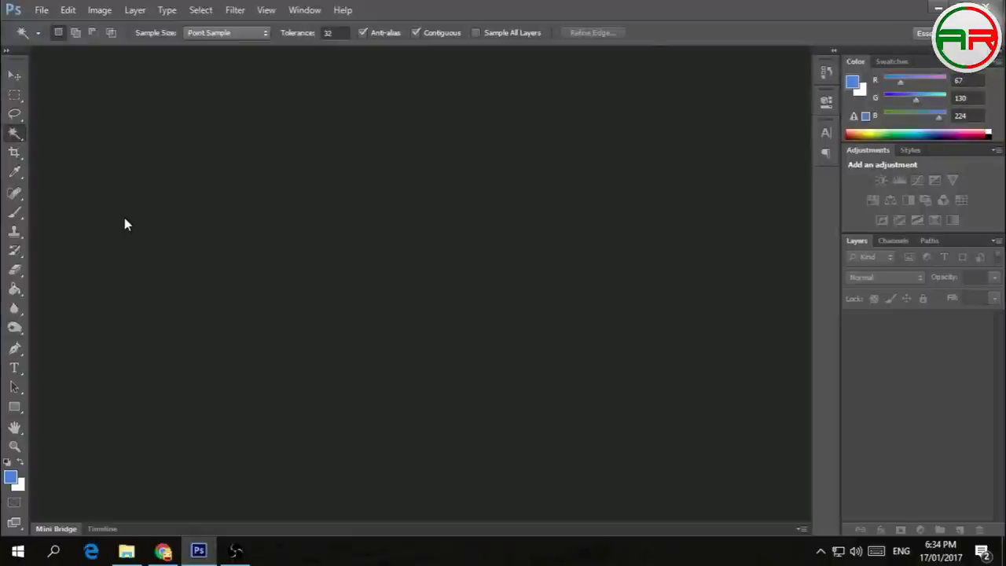
# Open the railway photo 1.JPG in Photoshop
pyautogui.click(43, 11)
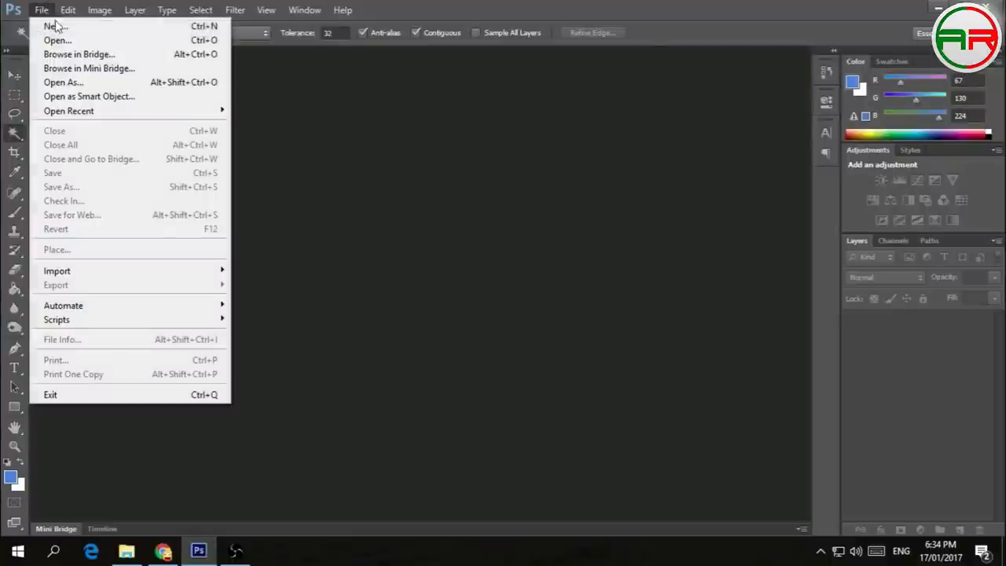
pyautogui.click(57, 38)
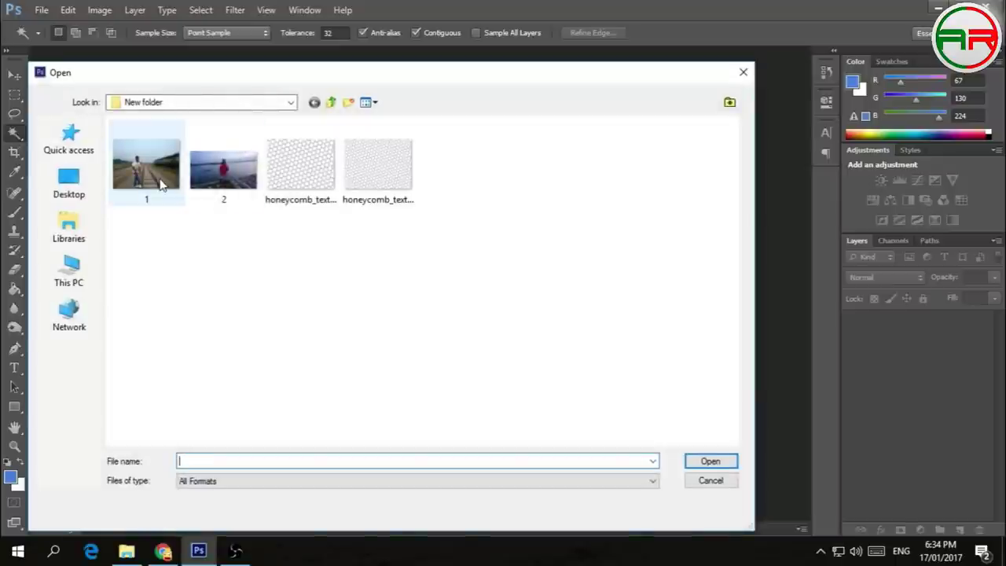
pyautogui.click(159, 184)
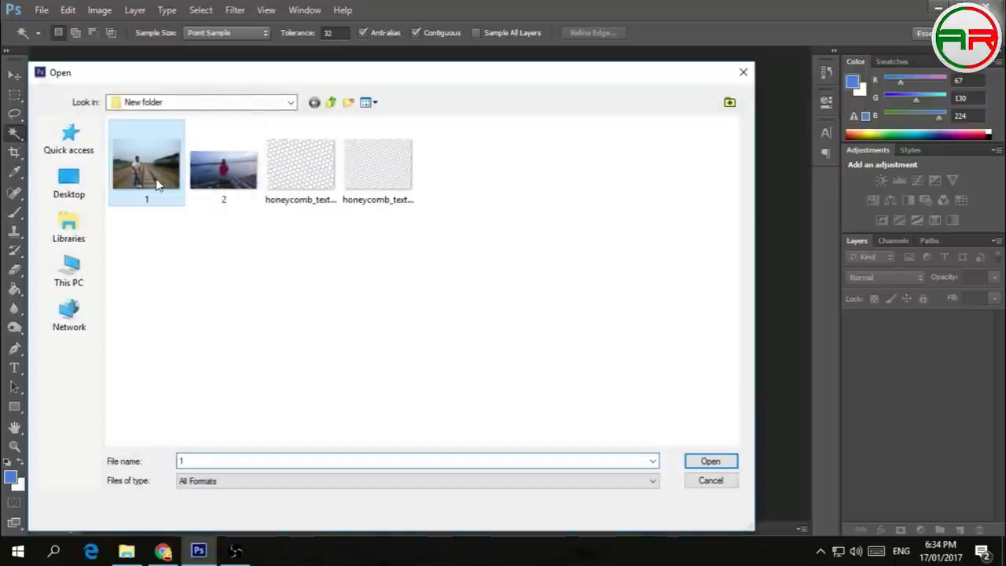
pyautogui.click(693, 465)
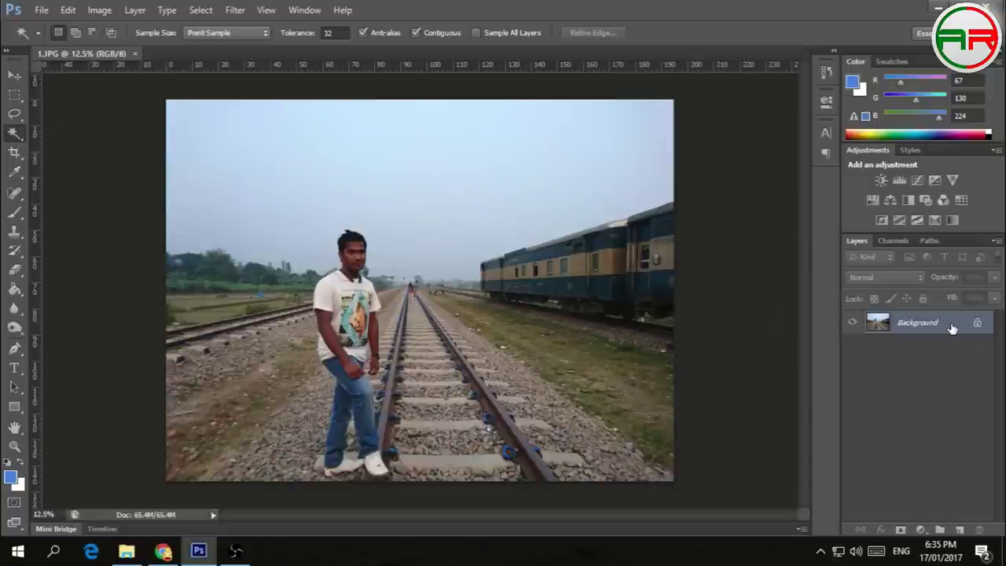
# Convert the locked Background into an ordinary layer named Layer 1
pyautogui.doubleClick(945, 326)
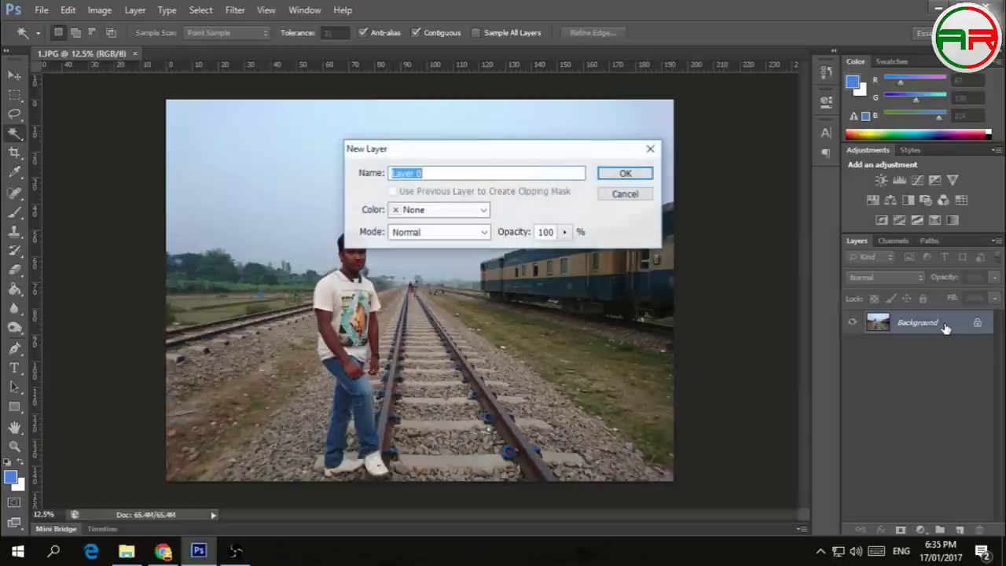
pyautogui.click(445, 174)
pyautogui.write('1')
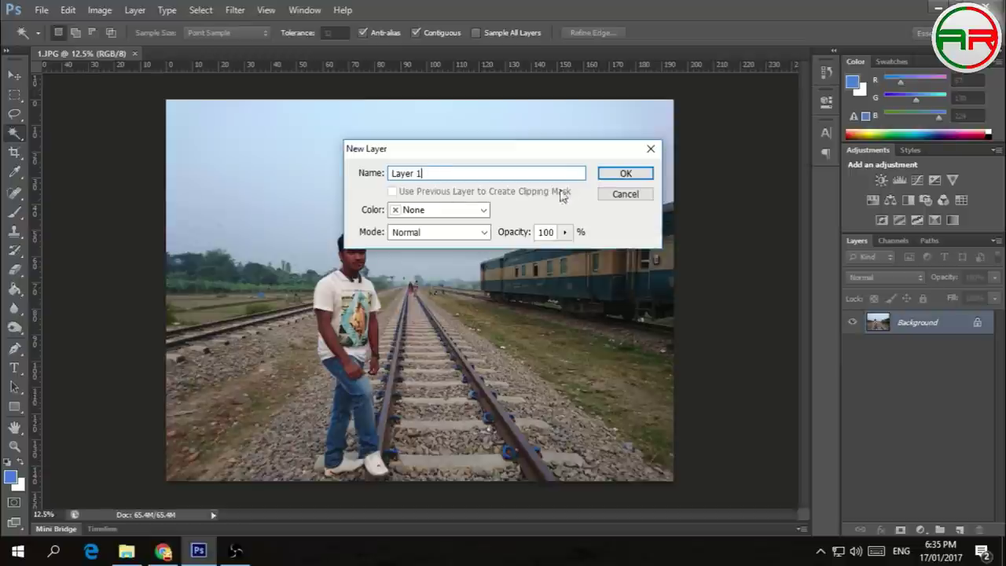
pyautogui.click(630, 180)
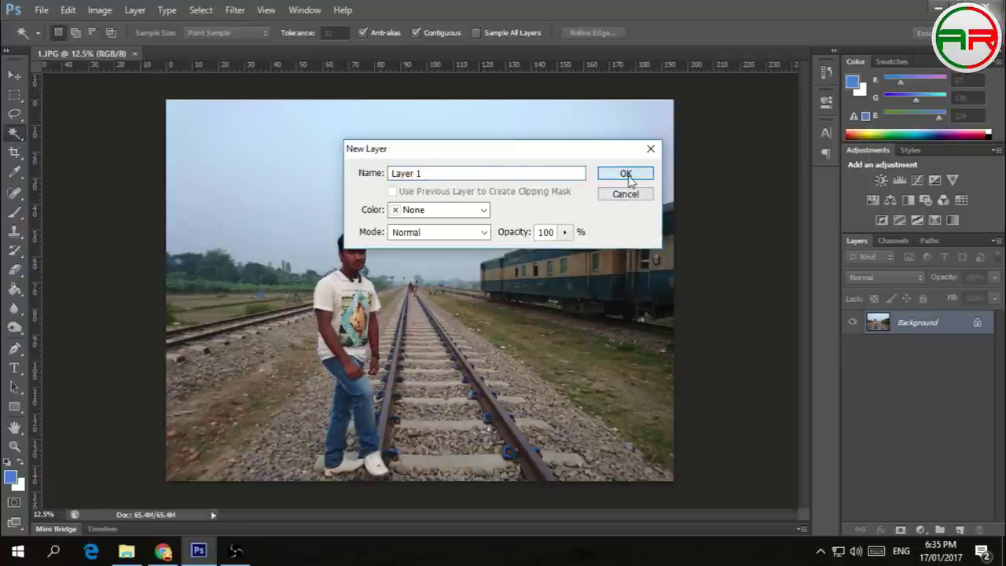
# Use the Move tool to shift Layer 1 left, leaving a transparent right-edge strip
pyautogui.click(14, 76)
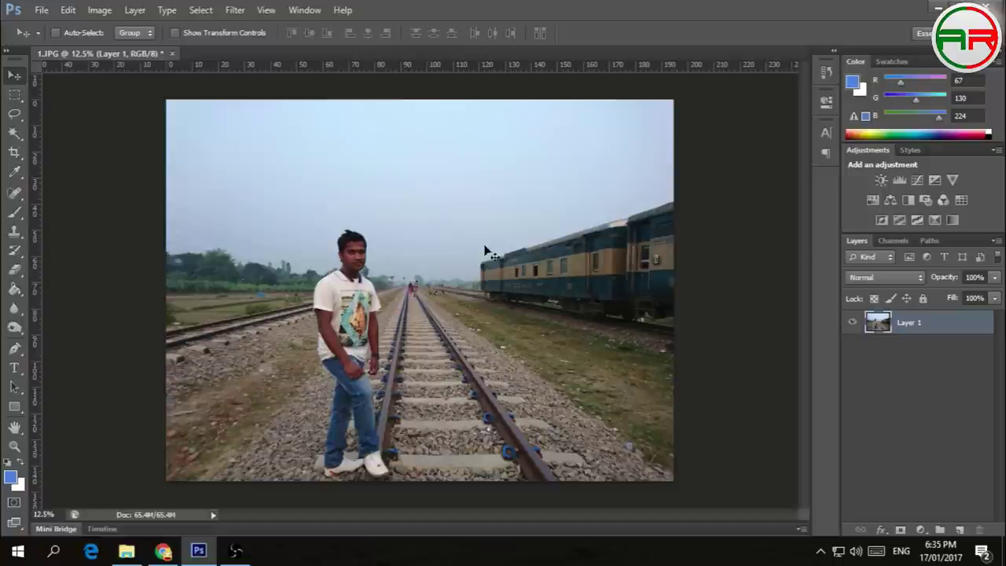
pyautogui.moveTo(617, 268); pyautogui.dragTo(587, 272)
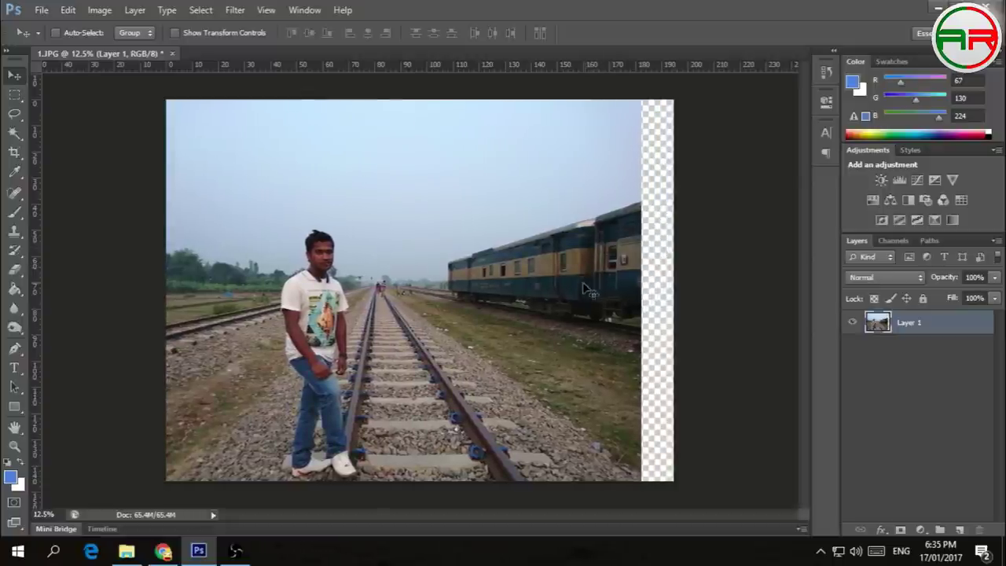
pyautogui.moveTo(579, 277); pyautogui.dragTo(532, 272)
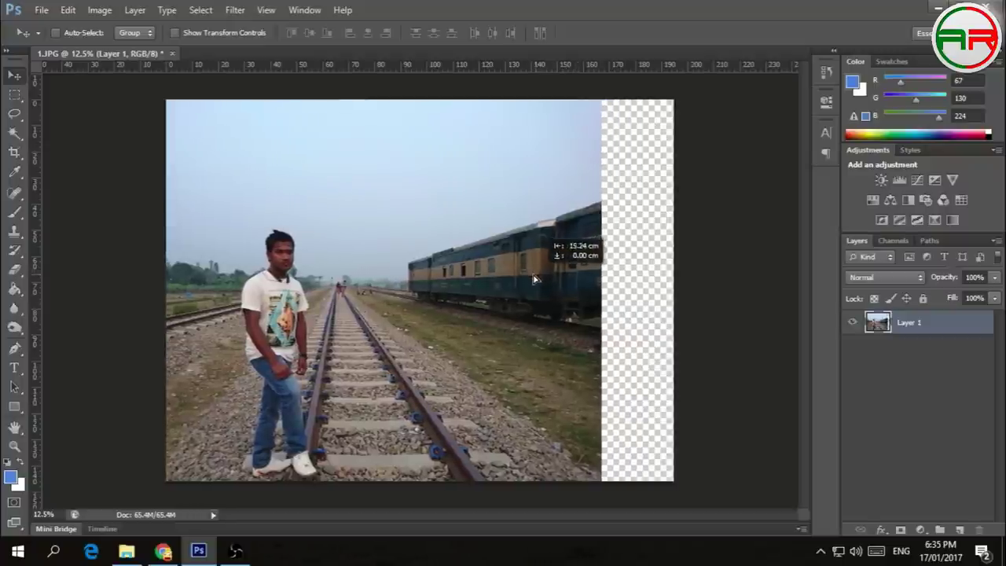
pyautogui.moveTo(533, 273); pyautogui.dragTo(570, 275)
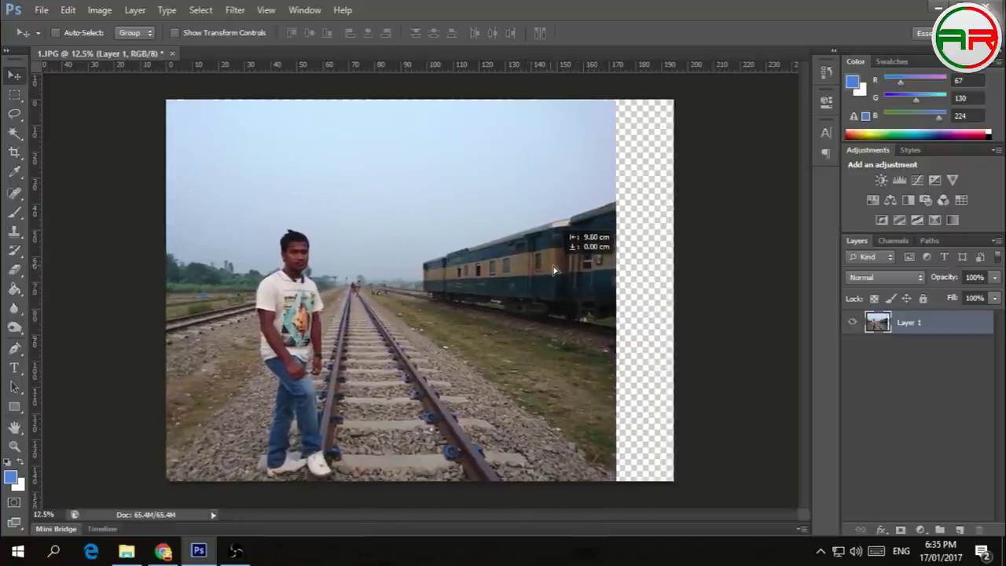
pyautogui.moveTo(571, 275); pyautogui.dragTo(575, 230)
pyautogui.click(41, 11)
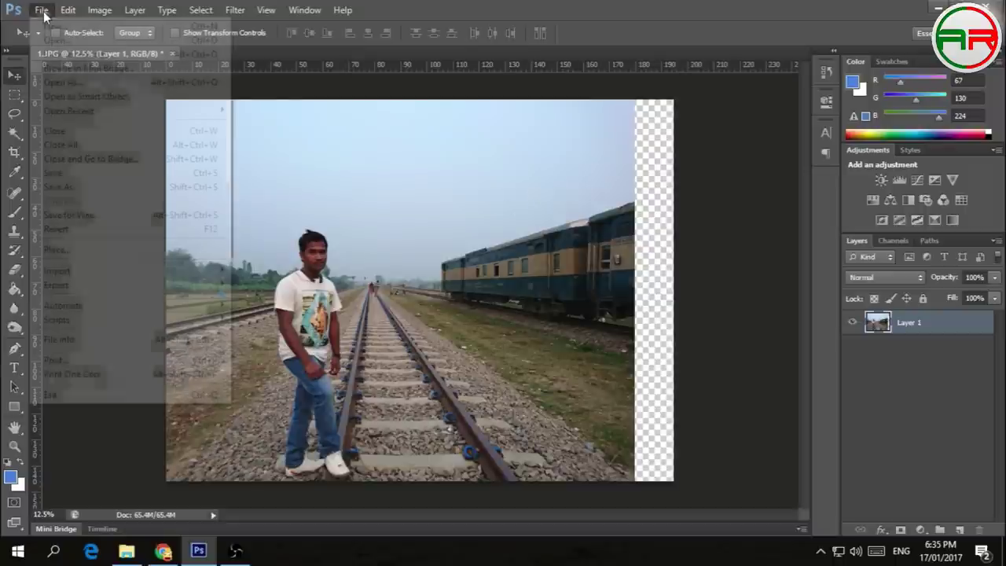
# Place the lakeside photo 2 into the document as a new layer
pyautogui.click(79, 250)
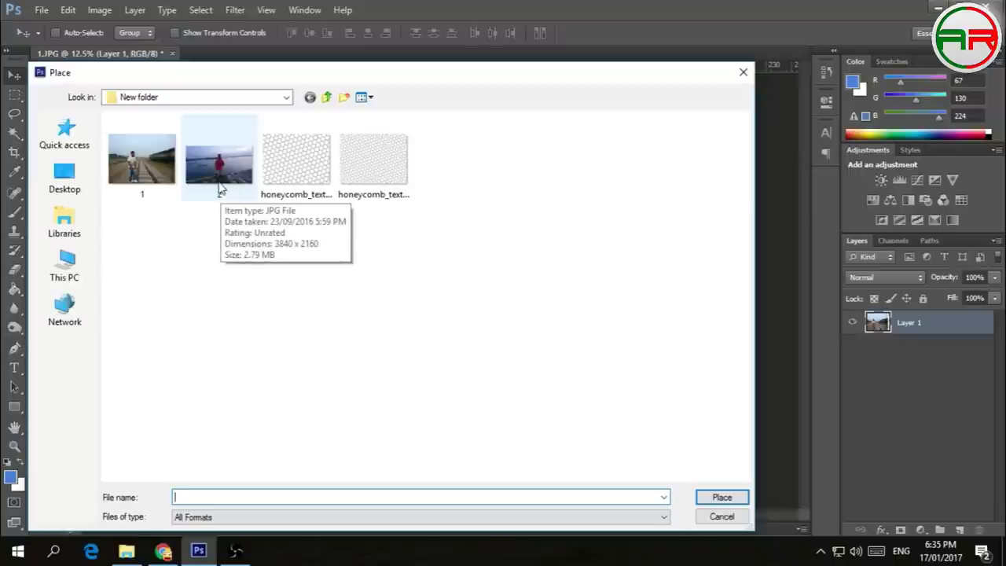
pyautogui.click(219, 187)
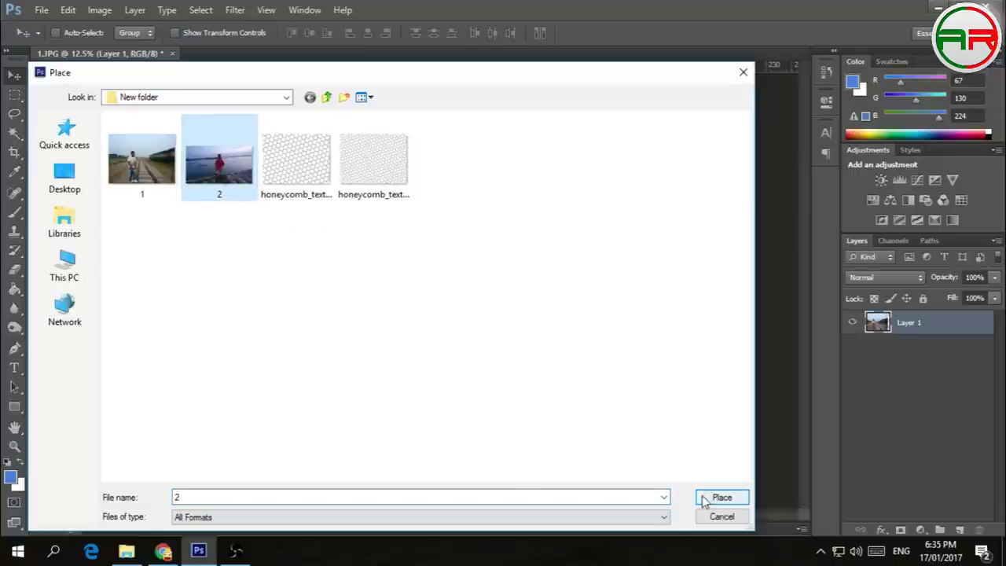
pyautogui.click(729, 498)
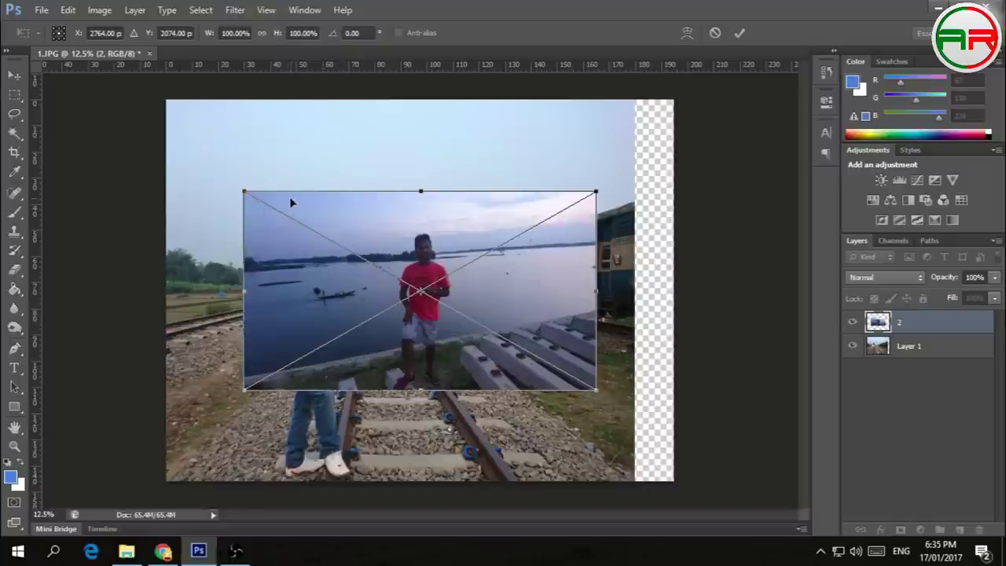
# Scale layer 2 to 181.48% × 191.67% to fill the canvas and commit
pyautogui.moveTo(250, 196); pyautogui.dragTo(205, 112)
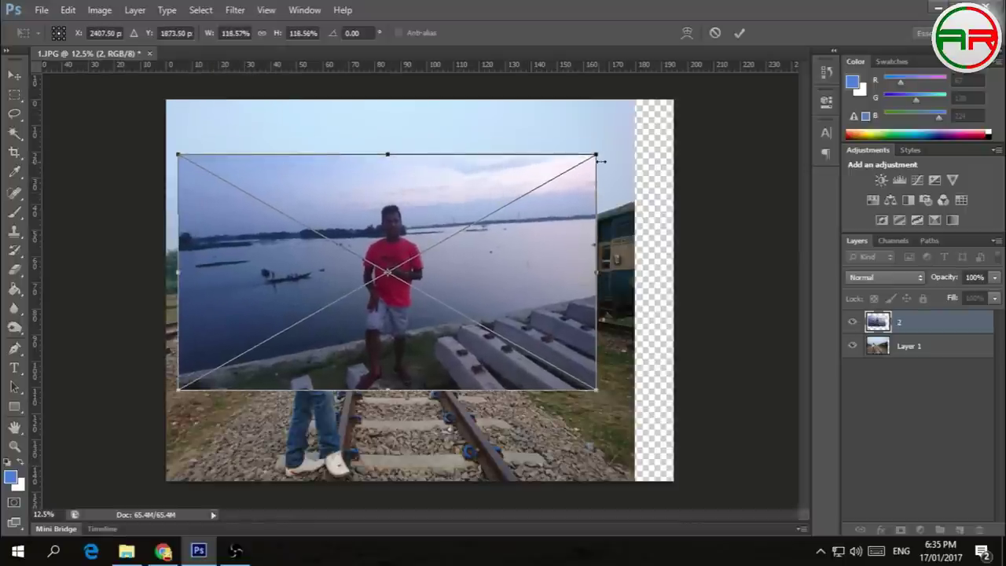
pyautogui.moveTo(595, 151); pyautogui.dragTo(672, 111)
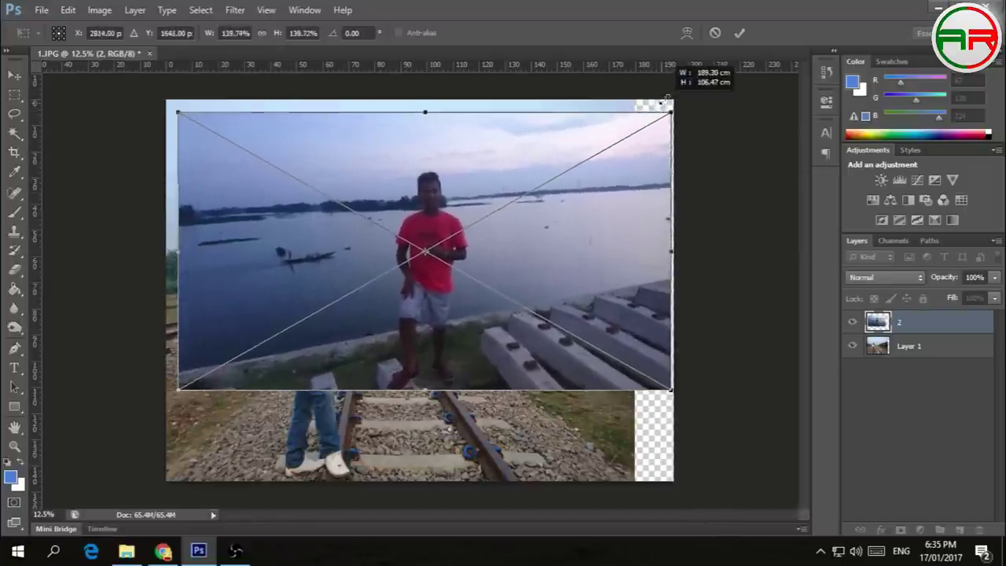
pyautogui.moveTo(429, 389); pyautogui.dragTo(434, 480)
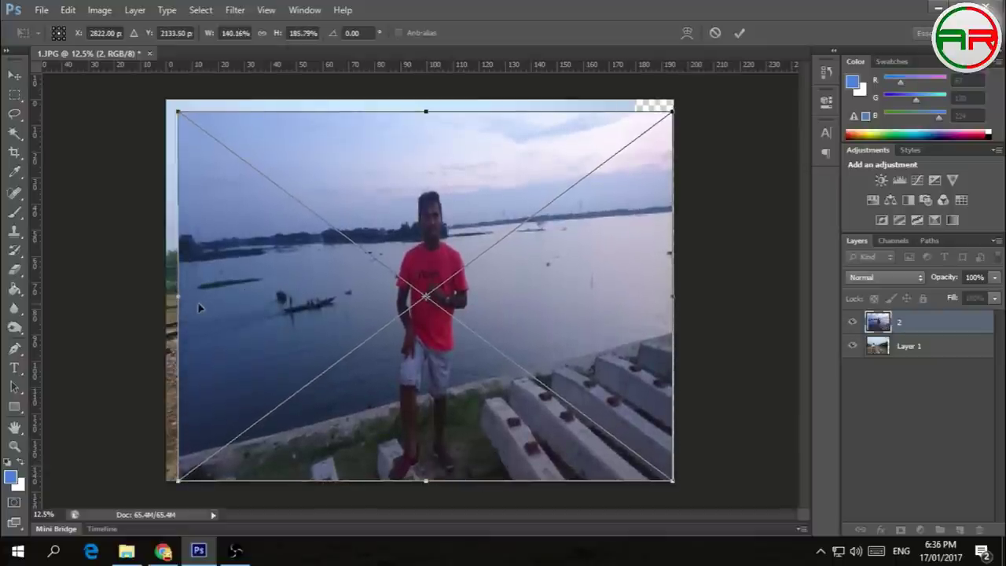
pyautogui.moveTo(176, 296); pyautogui.dragTo(166, 296)
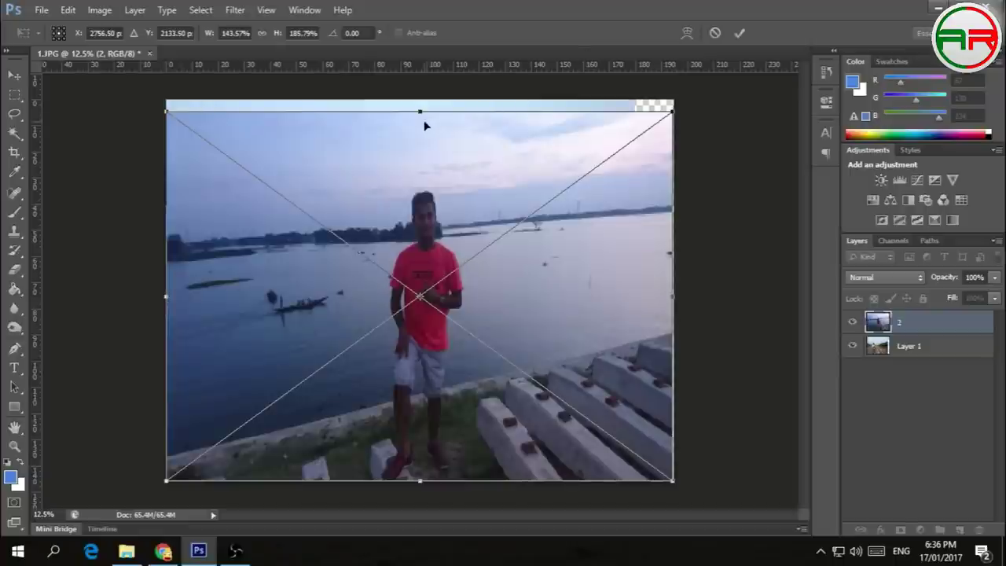
pyautogui.moveTo(422, 114); pyautogui.dragTo(421, 100)
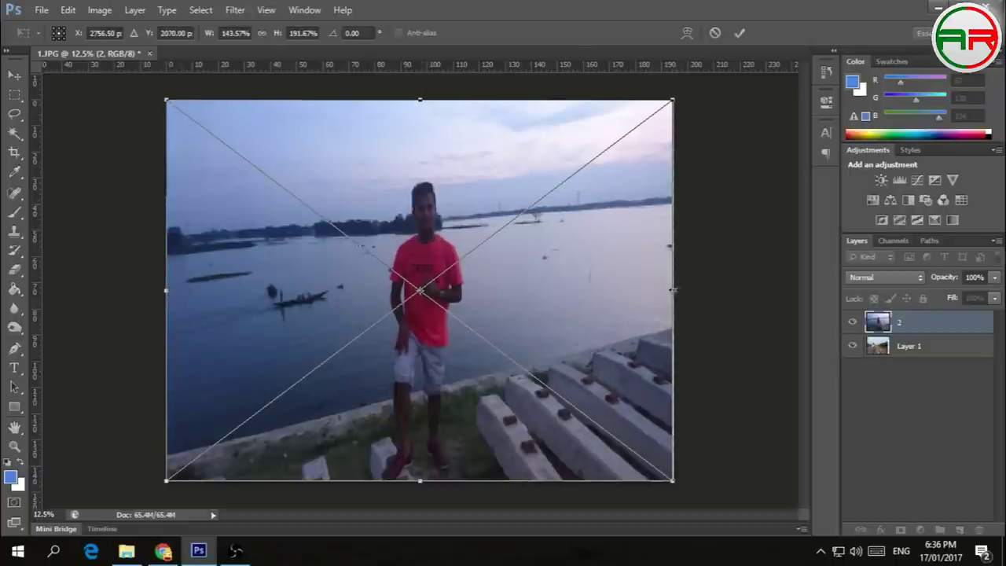
pyautogui.moveTo(672, 290); pyautogui.dragTo(799, 291)
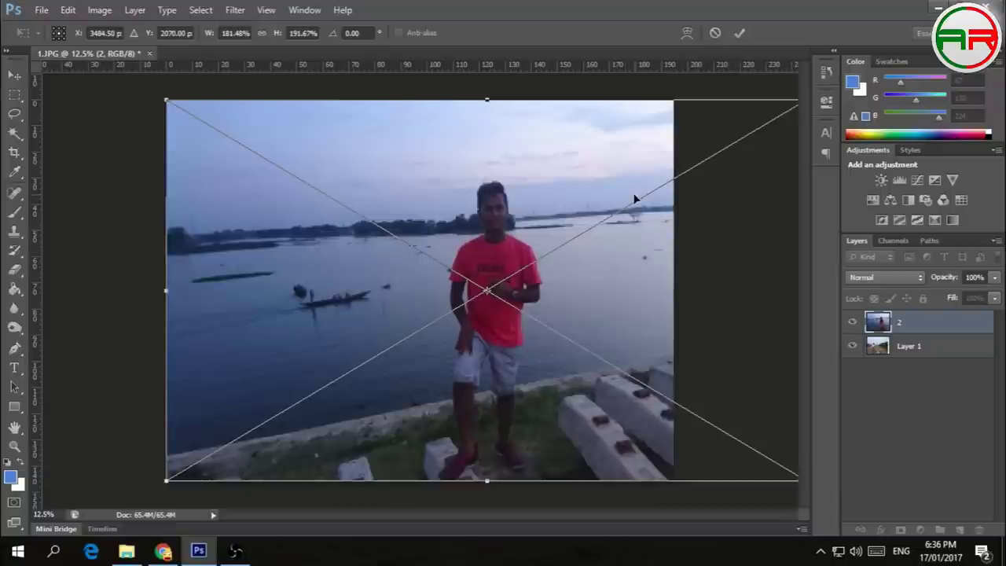
pyautogui.click(739, 34)
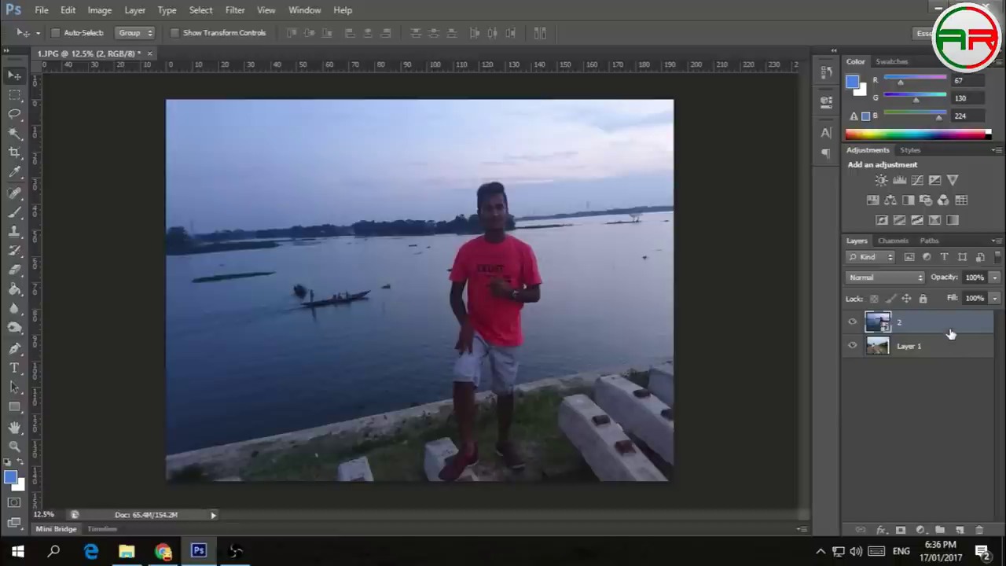
# Move layer 2 below Layer 1 in the Layers panel
pyautogui.moveTo(941, 324); pyautogui.dragTo(941, 346)
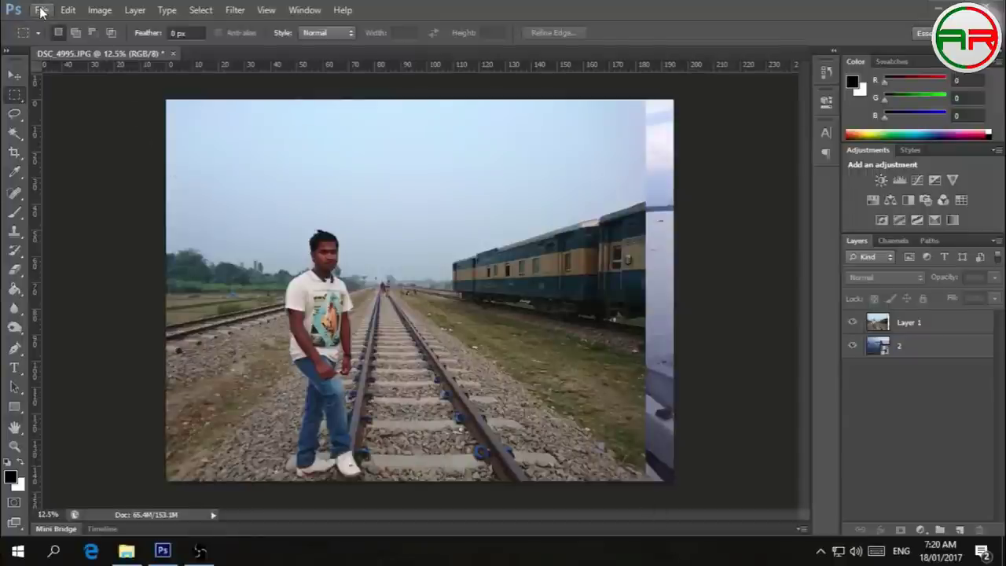
pyautogui.click(41, 13)
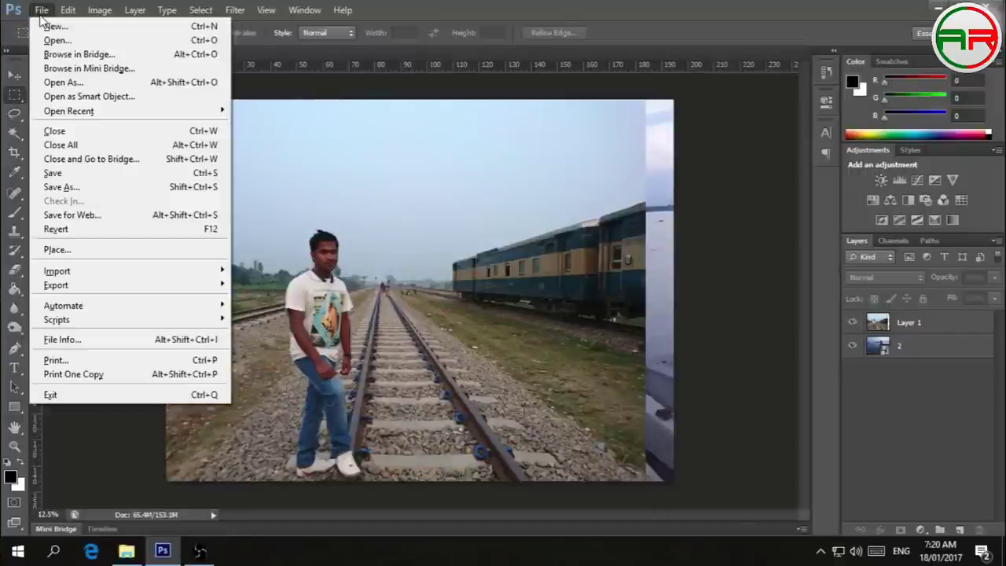
# Place honeycomb_texture_2_ into the document as a new top layer
pyautogui.click(56, 249)
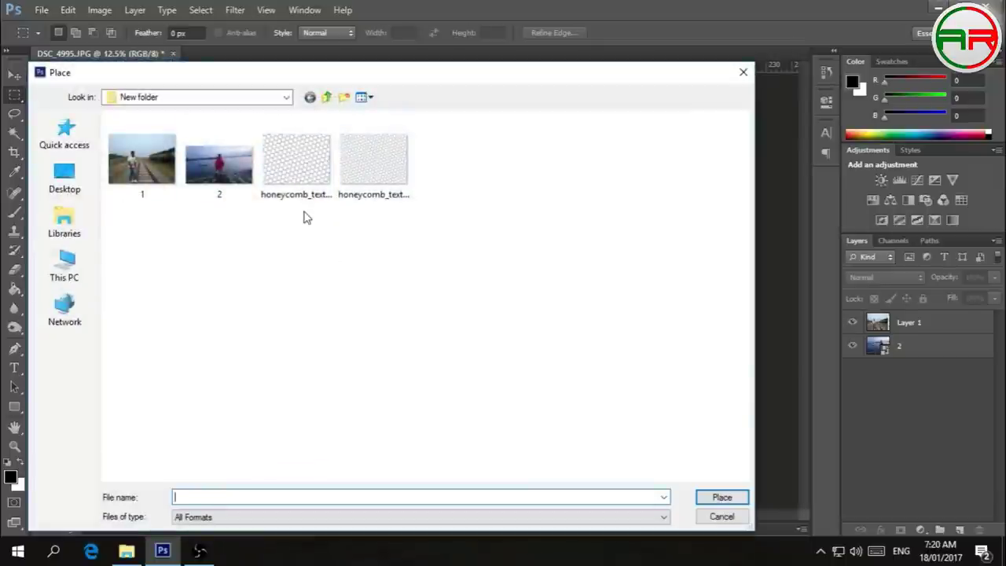
pyautogui.click(363, 179)
pyautogui.click(717, 495)
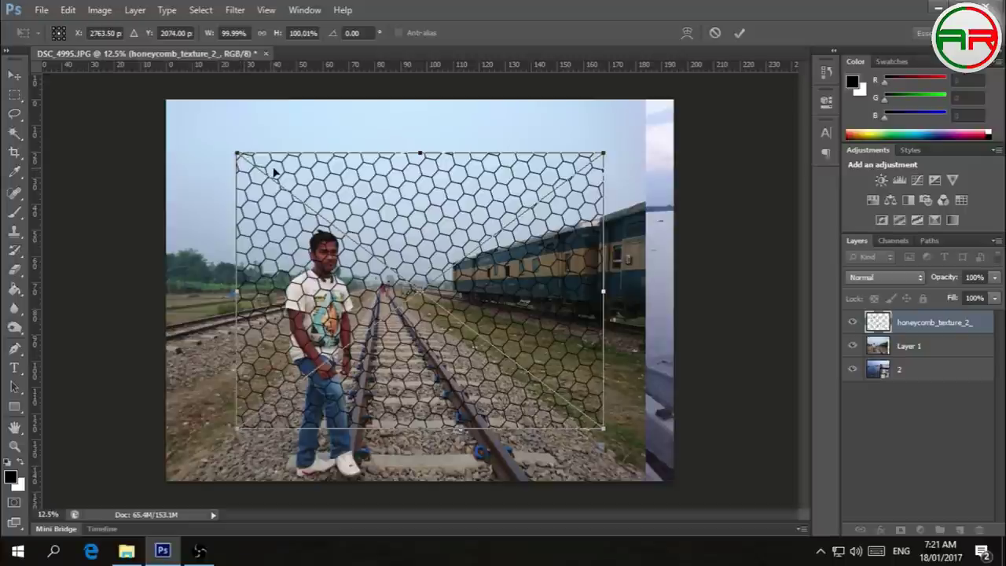
# Enlarge the honeycomb to about 138.8% to cover the canvas and commit
pyautogui.moveTo(237, 153); pyautogui.dragTo(165, 100)
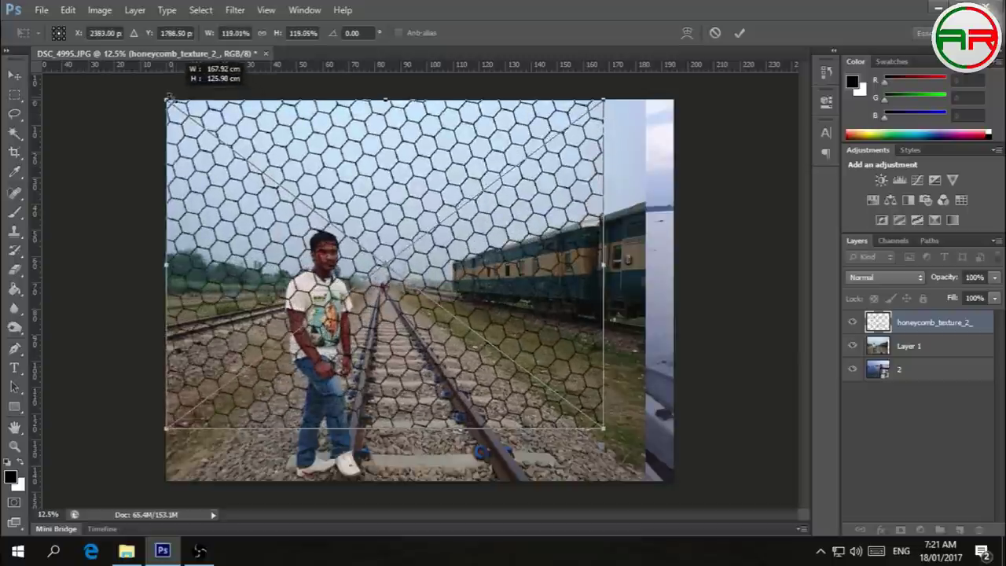
pyautogui.moveTo(604, 431); pyautogui.dragTo(662, 472)
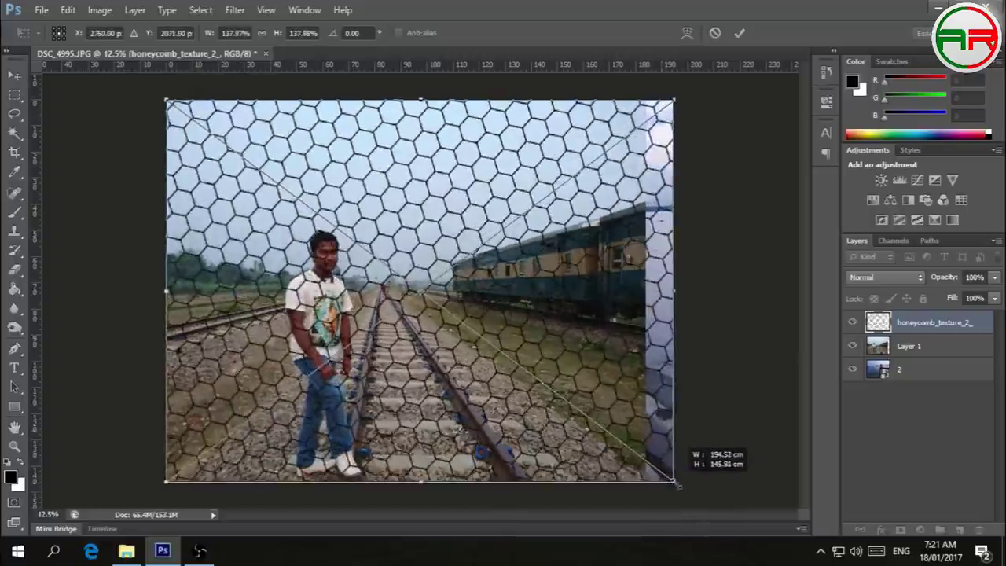
pyautogui.moveTo(662, 472); pyautogui.dragTo(677, 482)
pyautogui.click(737, 32)
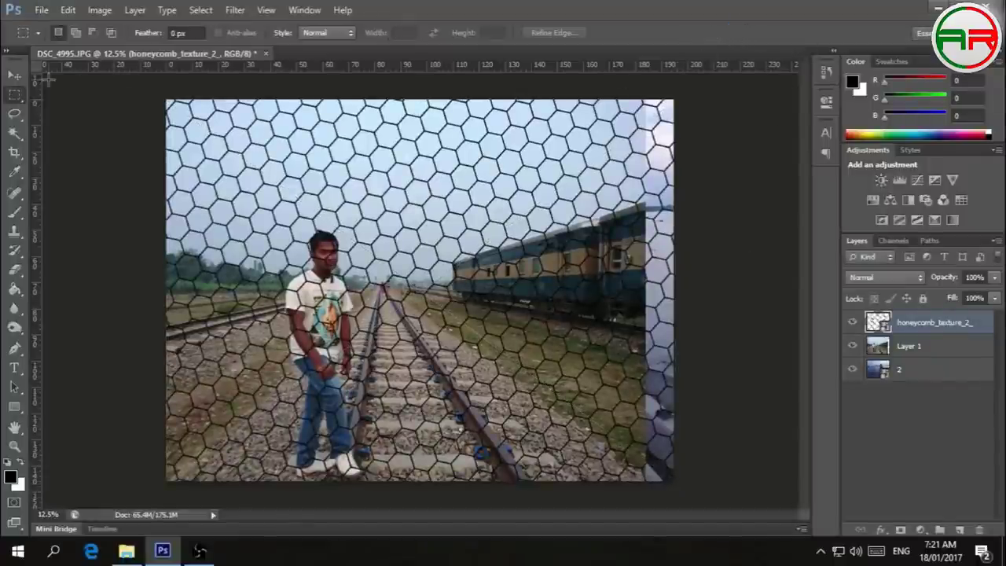
# Marquee-select the right-hand strip on Layer 1, then reactivate the honeycomb layer
pyautogui.click(12, 96)
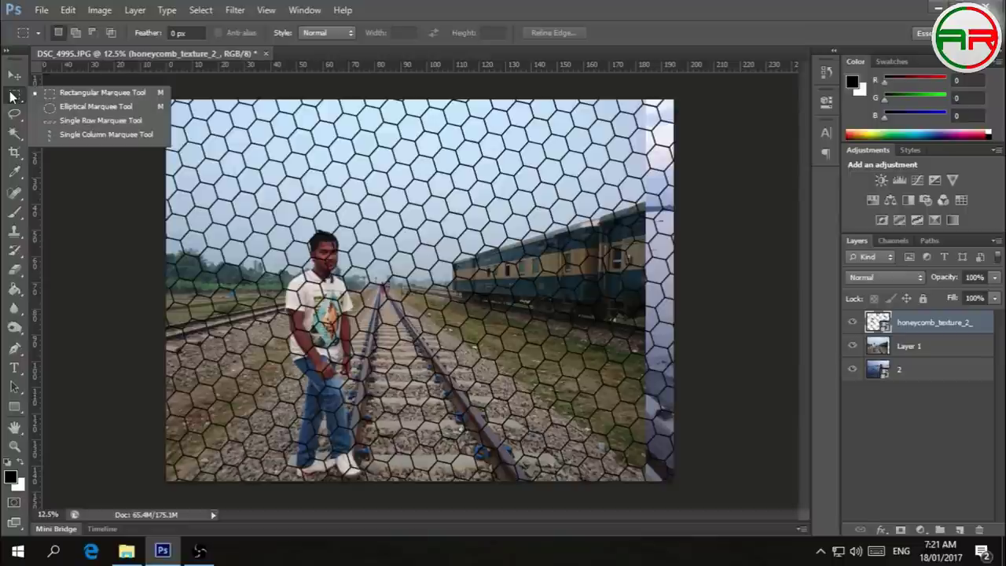
pyautogui.click(96, 98)
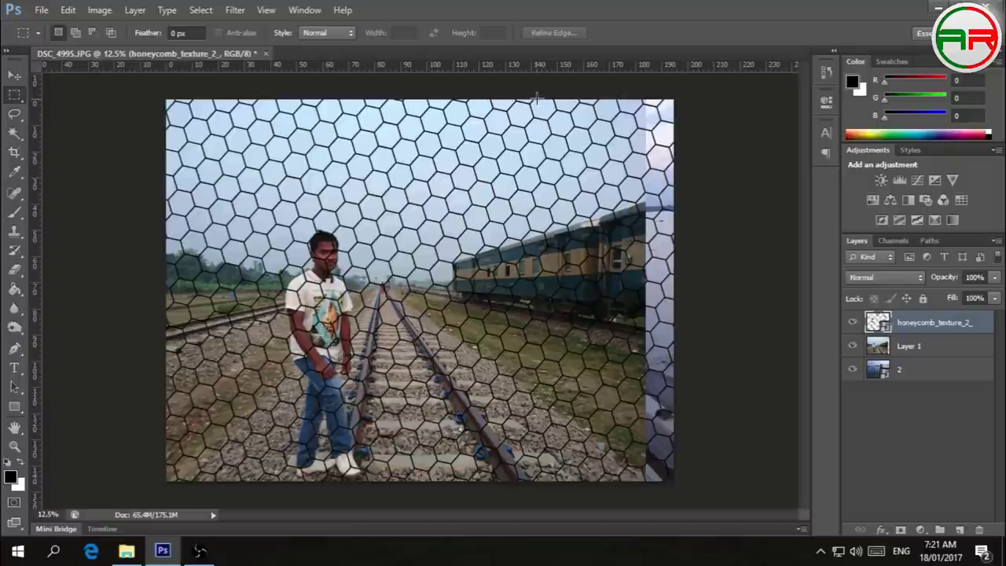
pyautogui.moveTo(535, 100); pyautogui.dragTo(709, 475)
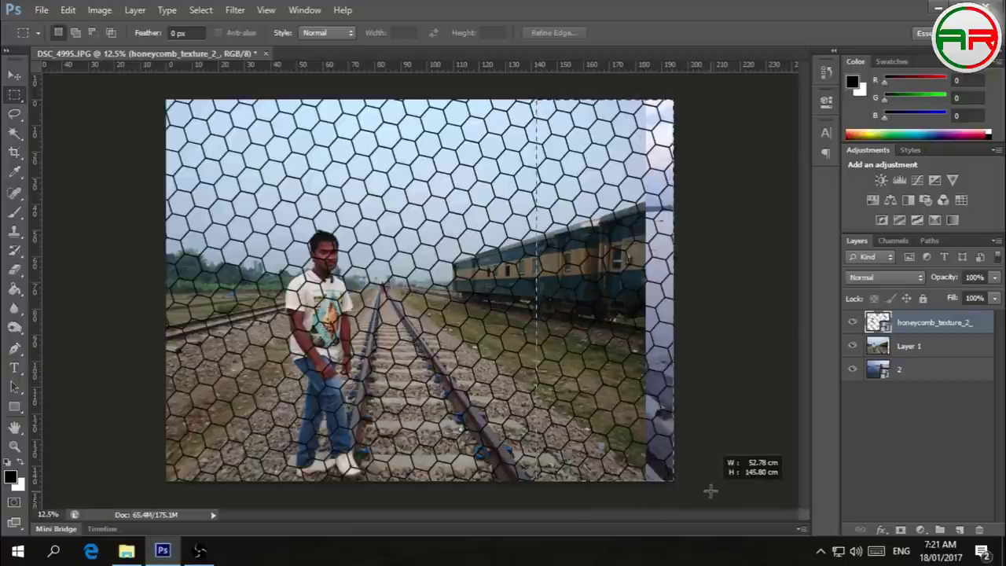
pyautogui.click(921, 350)
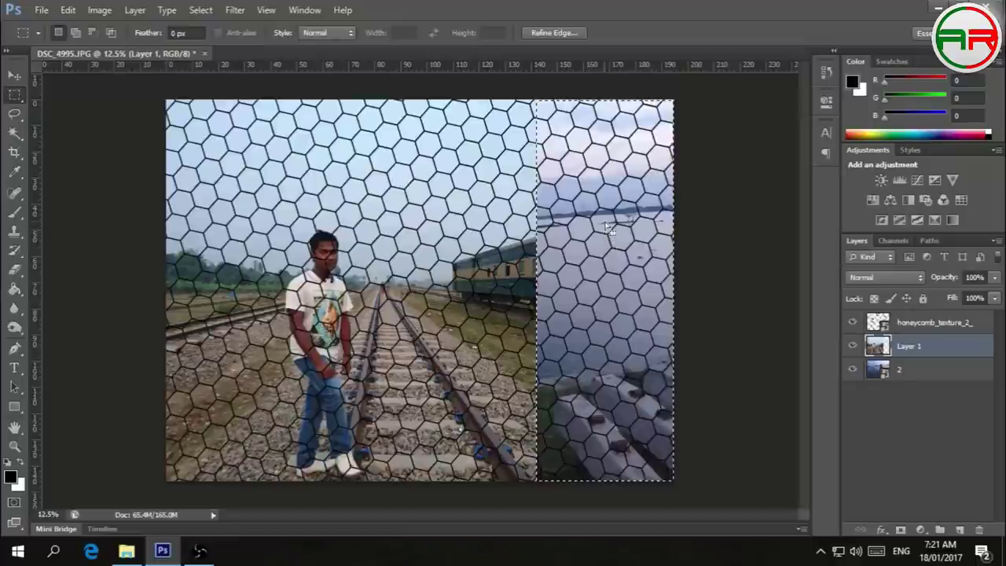
pyautogui.click(949, 324)
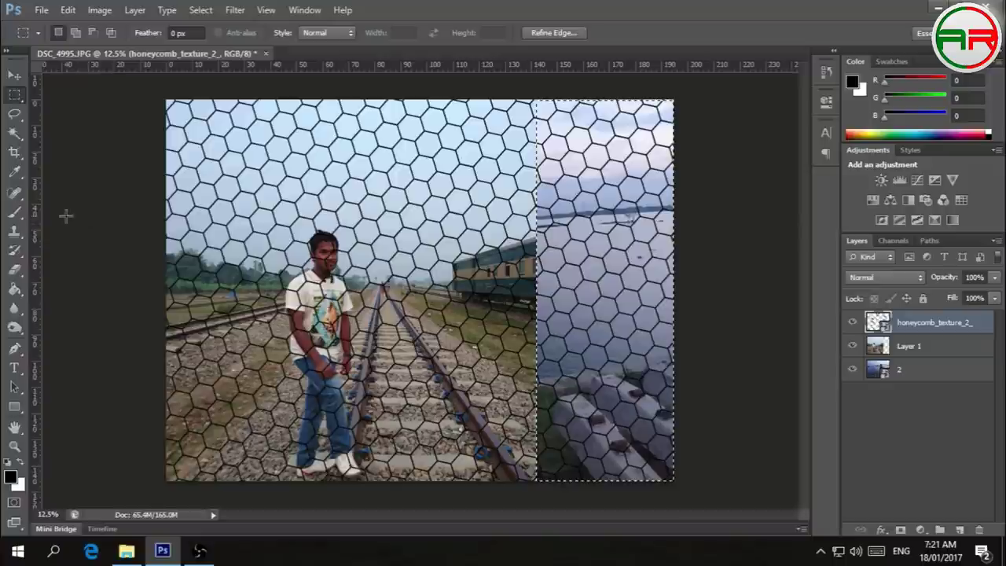
pyautogui.click(18, 139)
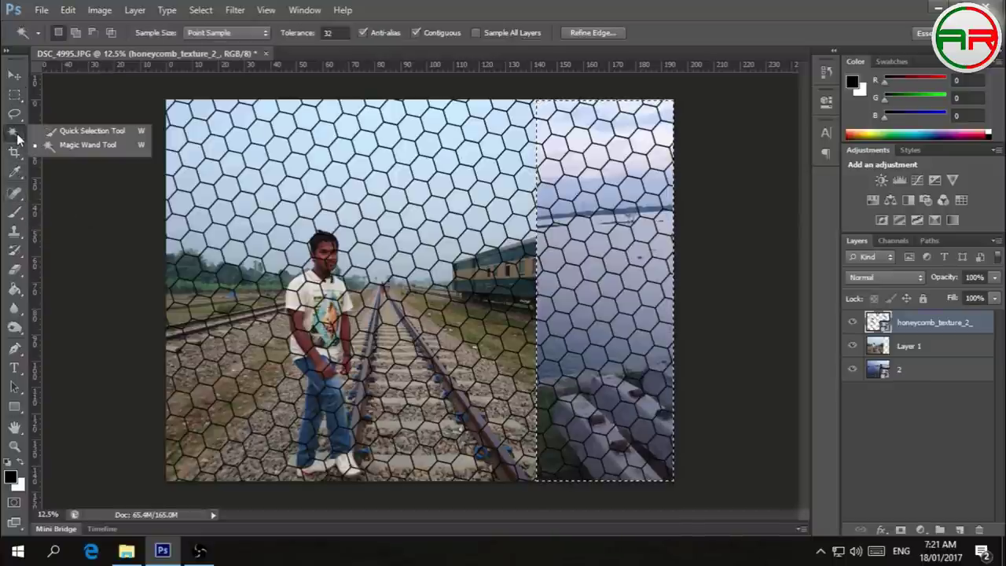
# Magic Wand-select three honeycomb cells beside the strip, clear them from Layer 1, and deselect
pyautogui.click(97, 148)
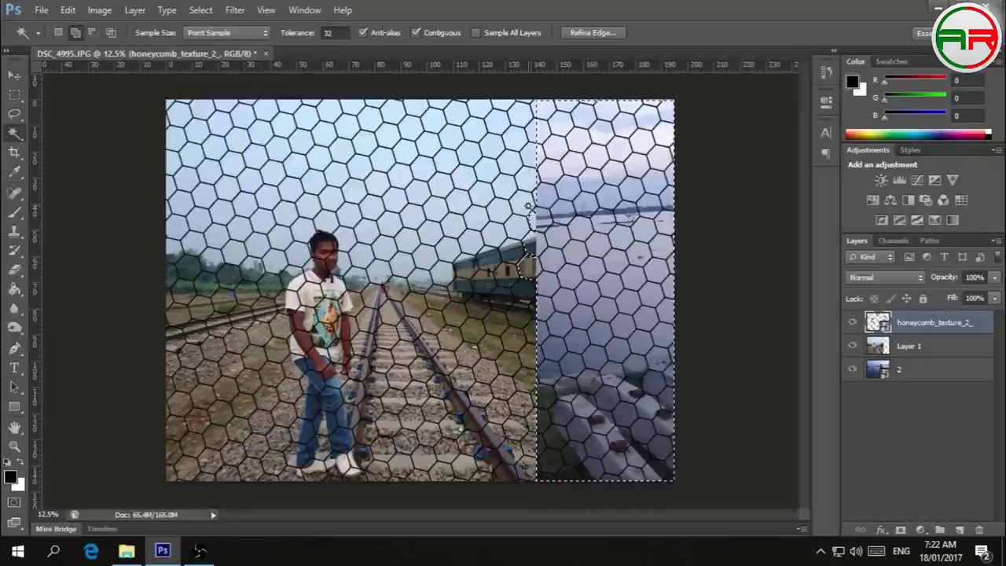
pyautogui.click(526, 180)
pyautogui.click(530, 132)
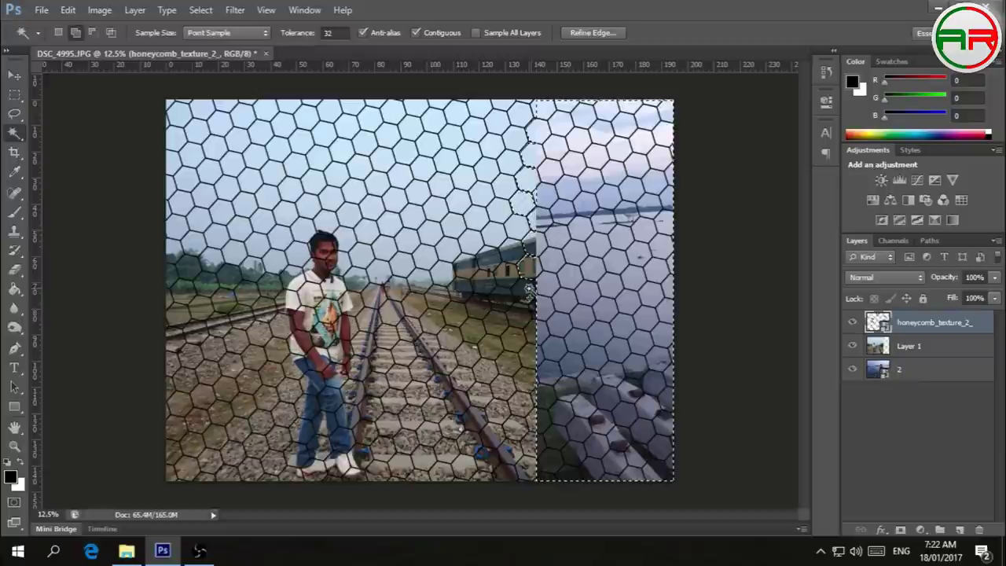
pyautogui.click(532, 332)
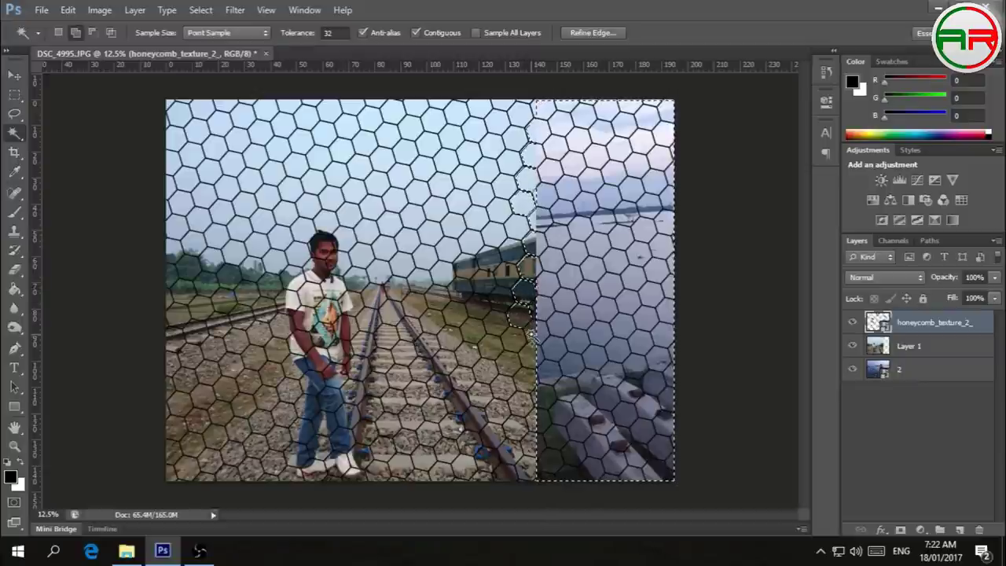
pyautogui.click(920, 349)
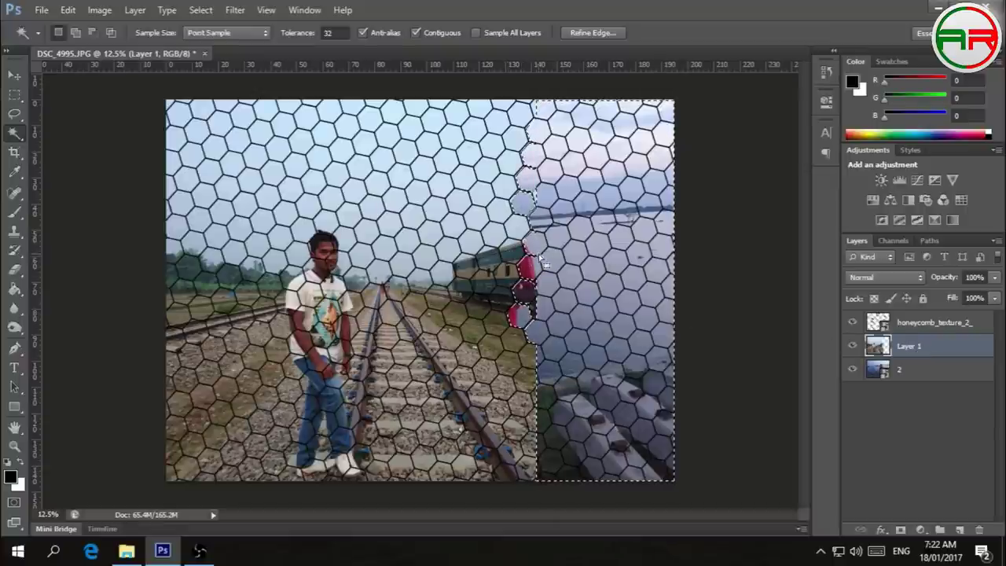
pyautogui.click(935, 324)
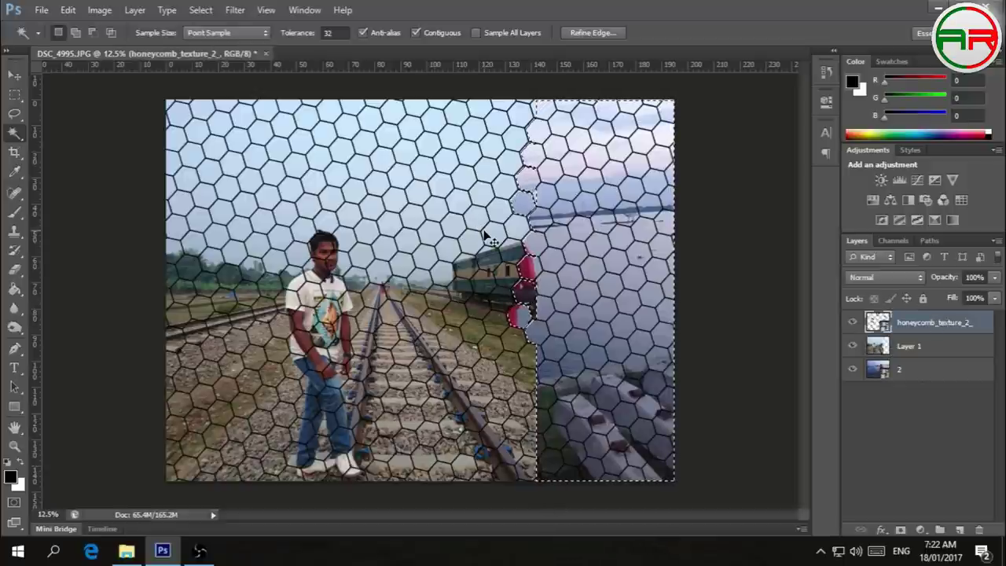
pyautogui.hotkey('ctrl', 'd')
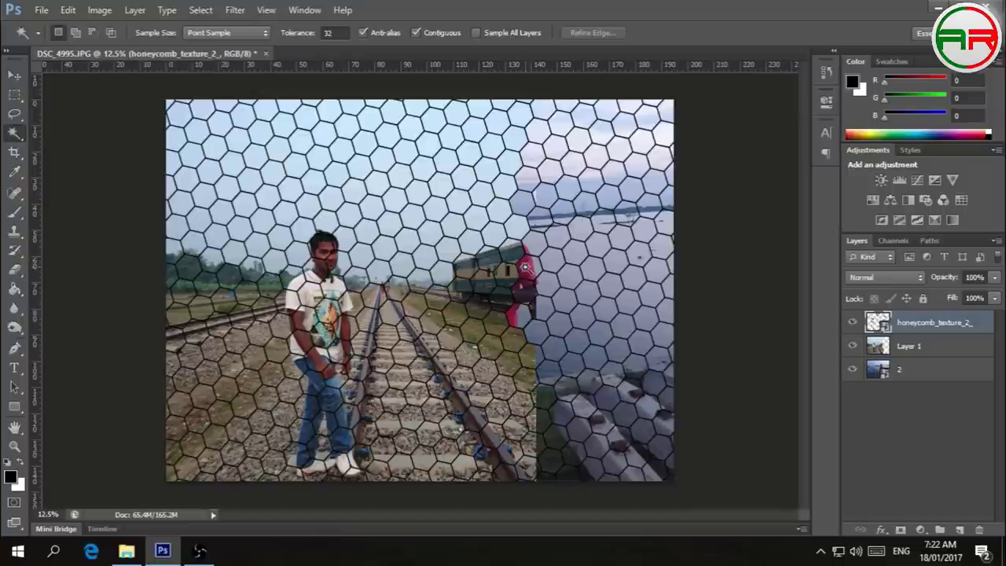
# Select cells on the train front and tracks, delete their honeycomb lines, and deselect
pyautogui.click(512, 228)
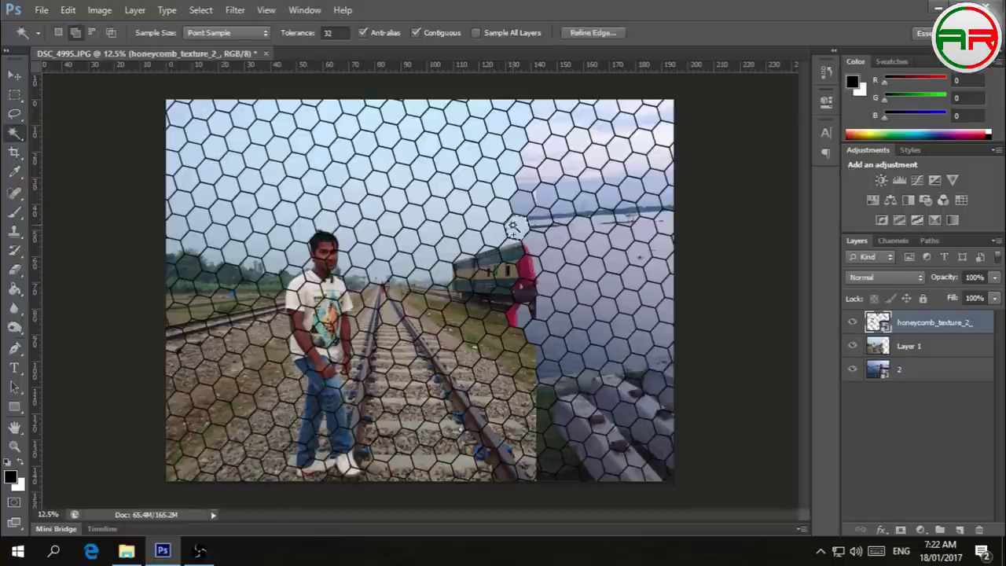
pyautogui.click(511, 253)
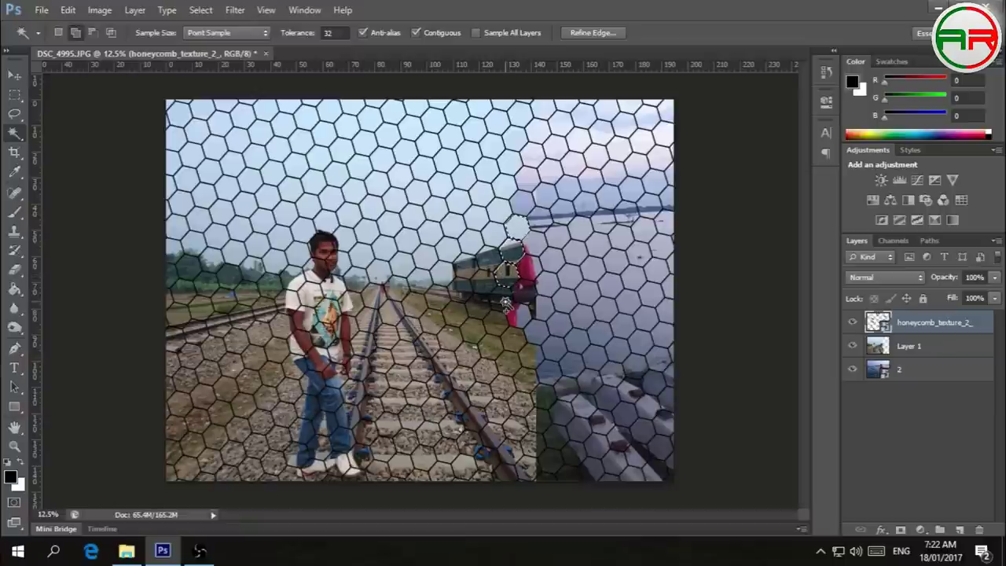
pyautogui.click(516, 338)
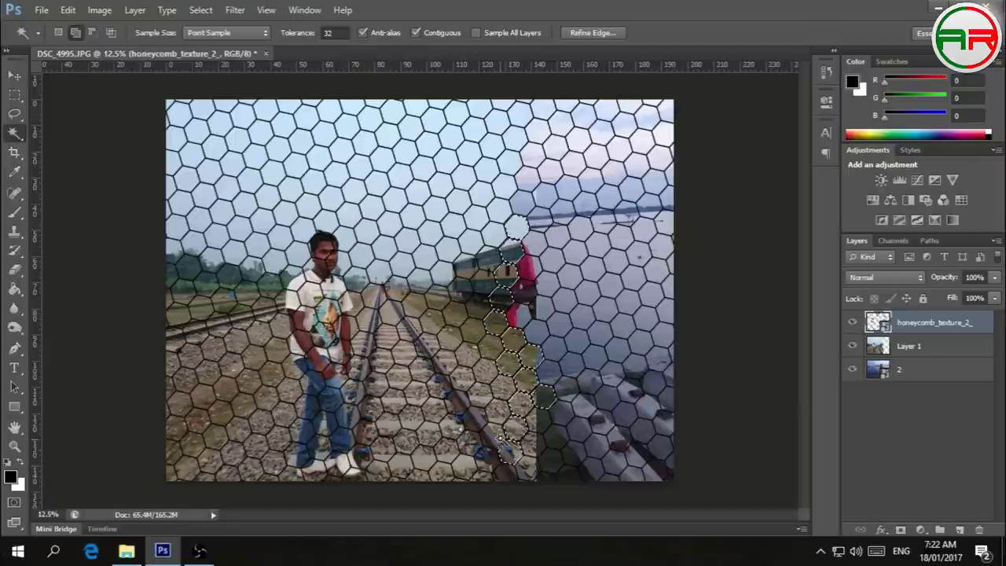
pyautogui.click(491, 424)
pyautogui.click(487, 385)
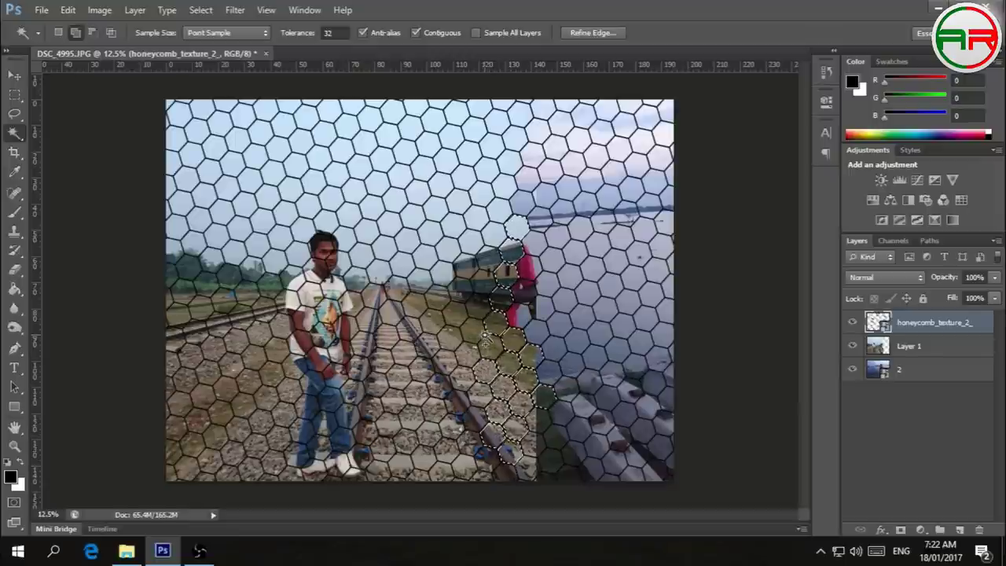
pyautogui.click(912, 346)
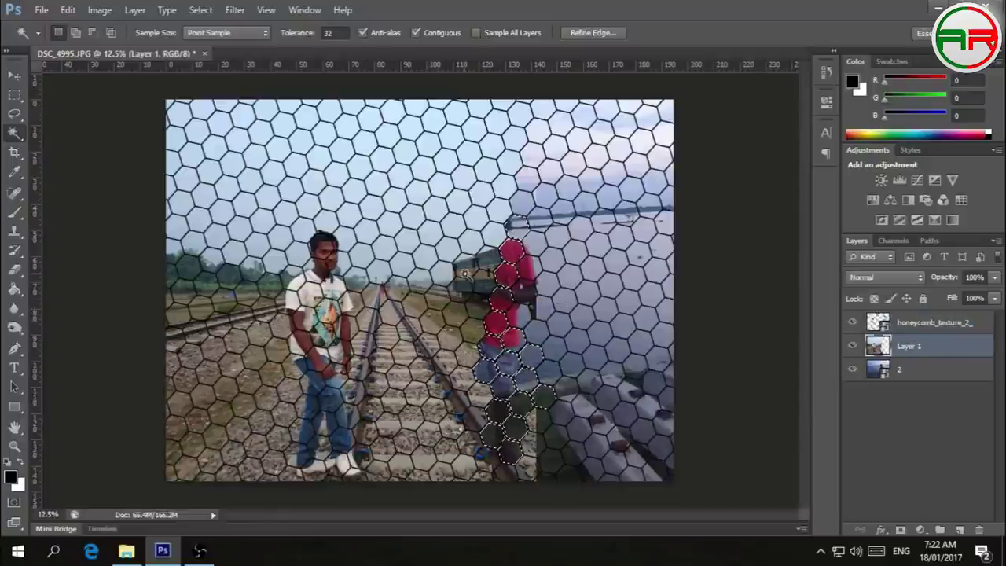
pyautogui.click(934, 325)
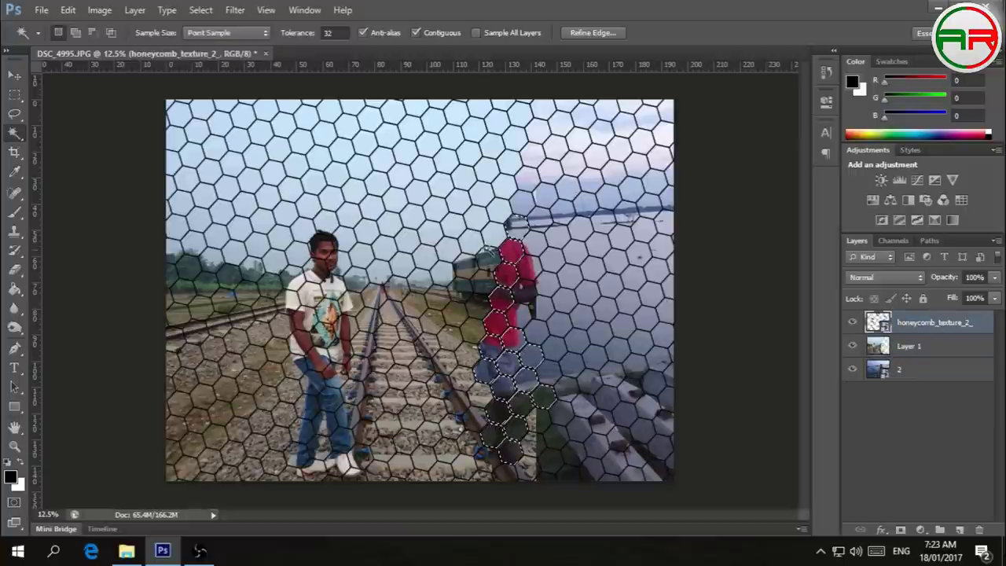
pyautogui.press('Delete')
pyautogui.hotkey('ctrl', 'd')
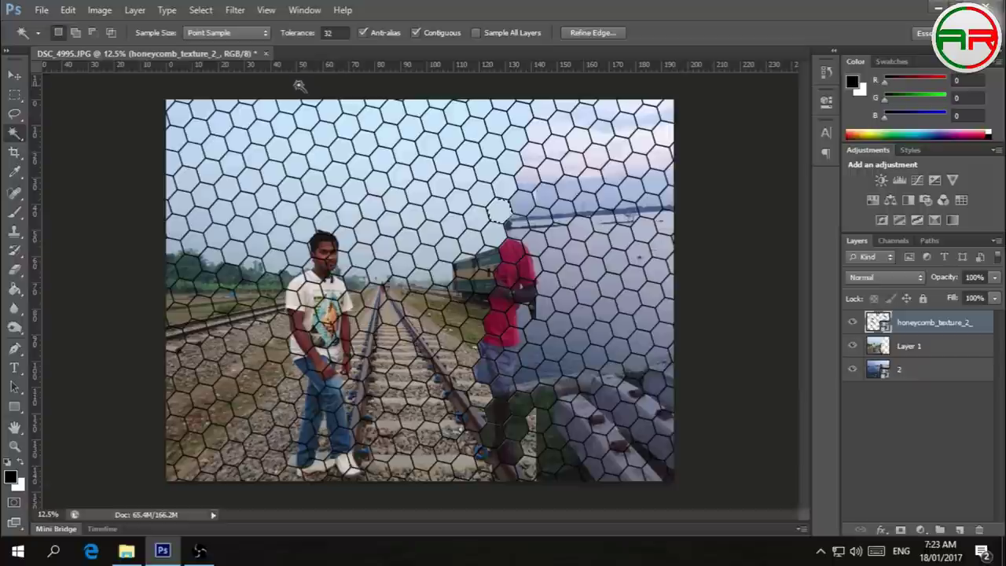
# Drop the old selection, pick two hexagon cells over the red-shirted man, then deselect
pyautogui.click(200, 9)
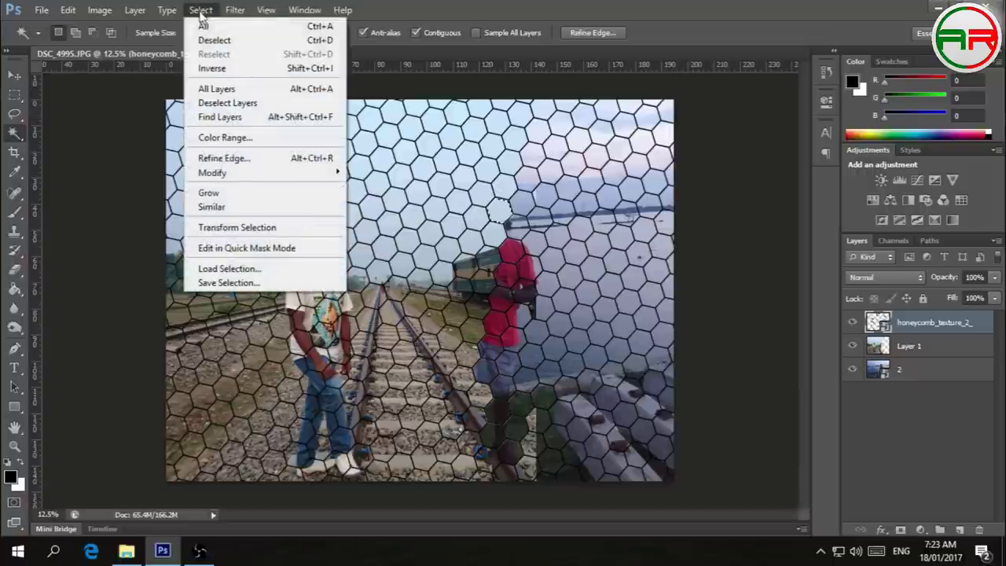
pyautogui.click(231, 44)
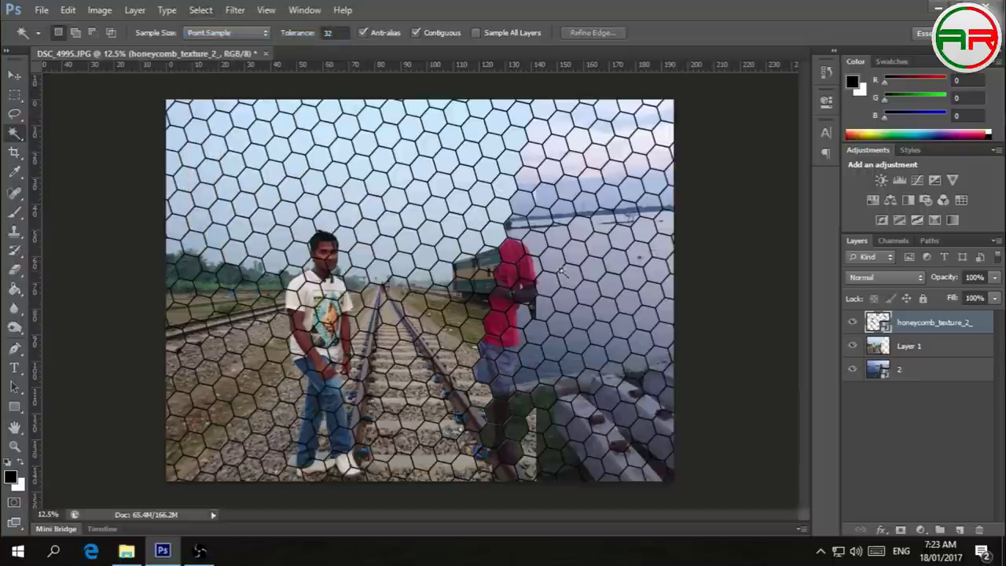
pyautogui.click(496, 234)
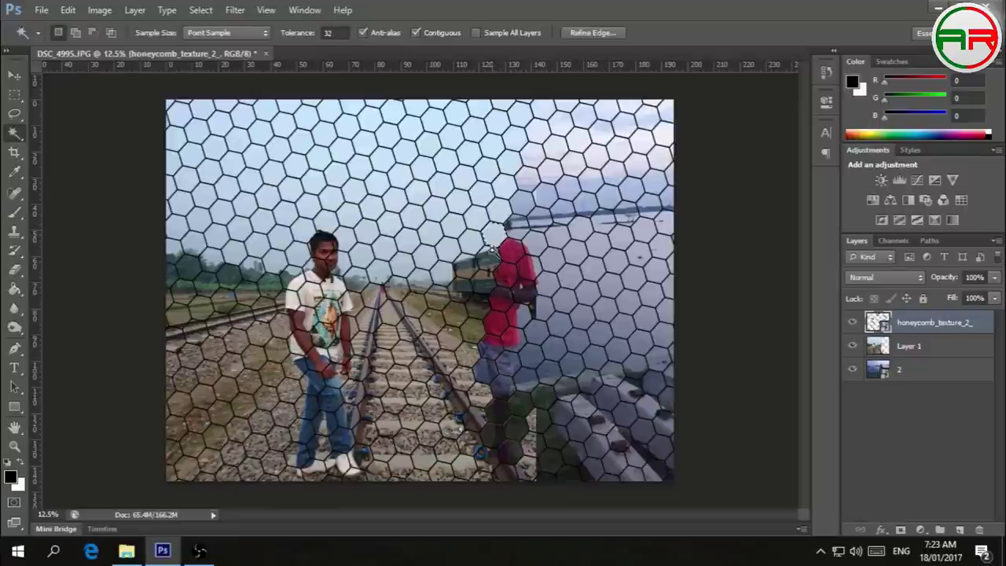
pyautogui.press('shift')
pyautogui.keyDown('shift'); pyautogui.click(492, 262); pyautogui.keyUp('shift')
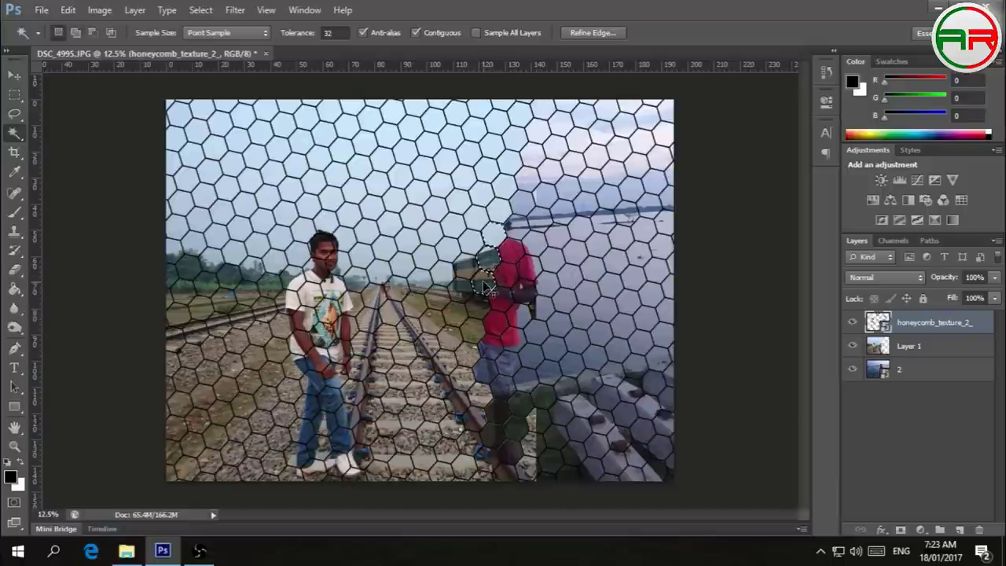
pyautogui.hotkey('ctrl', 'd')
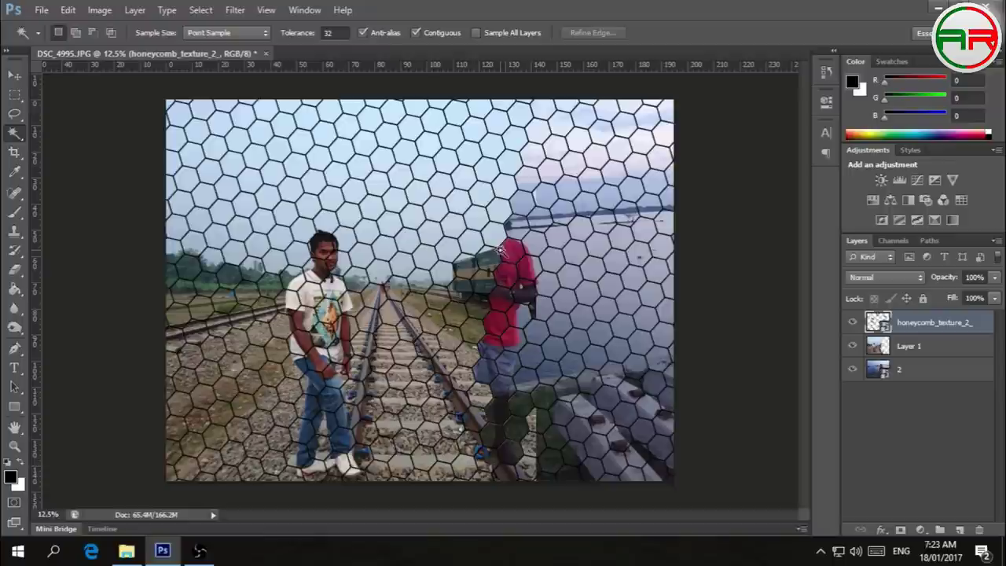
# Select a column of cells from the man up into the sky, invert it, then discard it
pyautogui.click(491, 259)
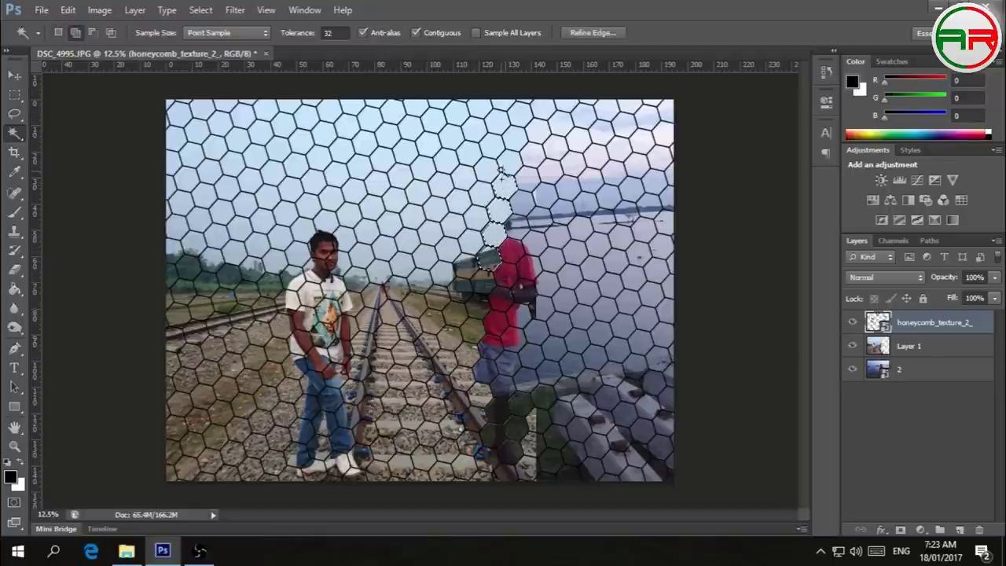
pyautogui.keyDown('shift'); pyautogui.click(479, 192); pyautogui.keyUp('shift')
pyautogui.keyDown('shift'); pyautogui.click(492, 143); pyautogui.keyUp('shift')
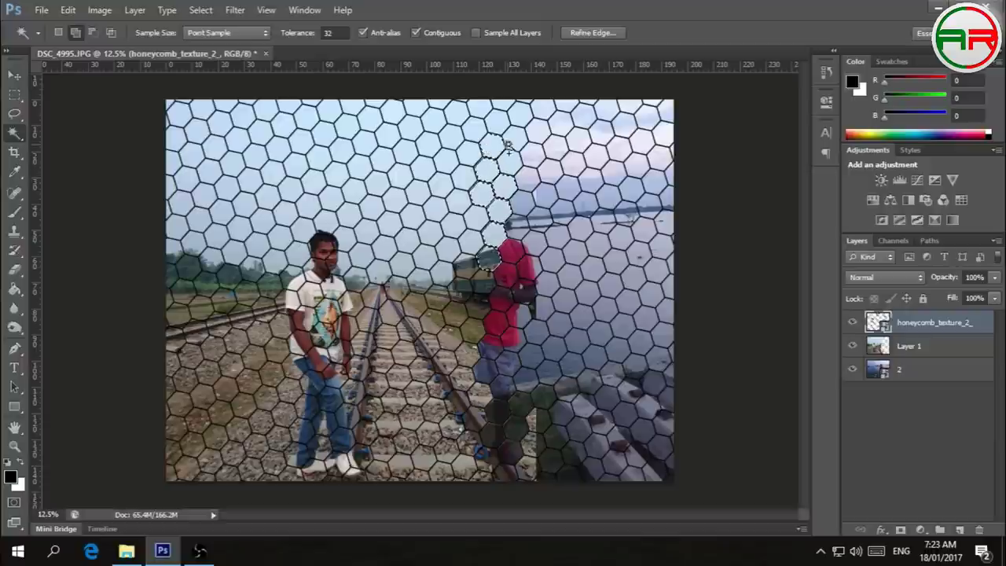
pyautogui.keyDown('shift'); pyautogui.click(517, 126); pyautogui.keyUp('shift')
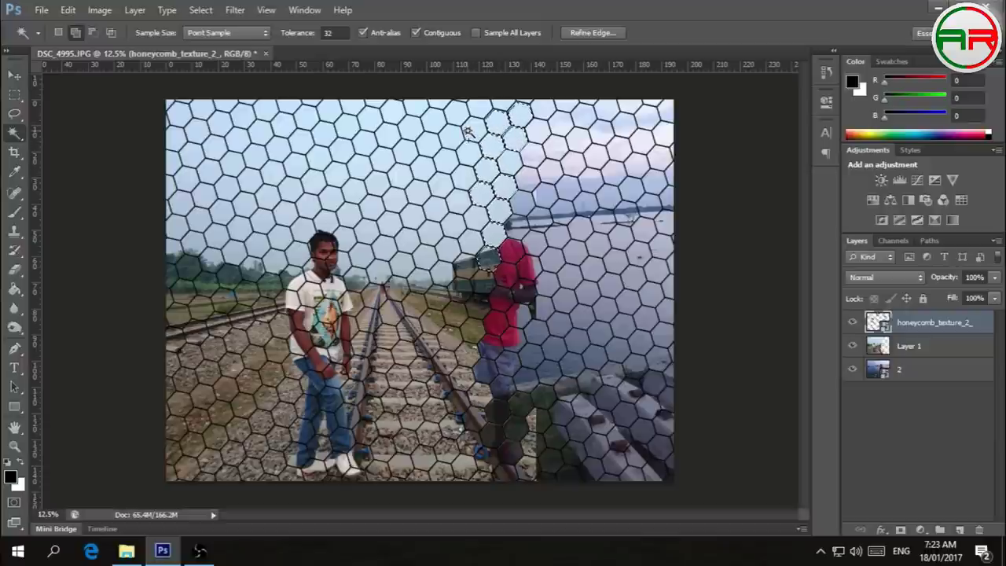
pyautogui.hotkey('ctrl', 'shift', 'i')
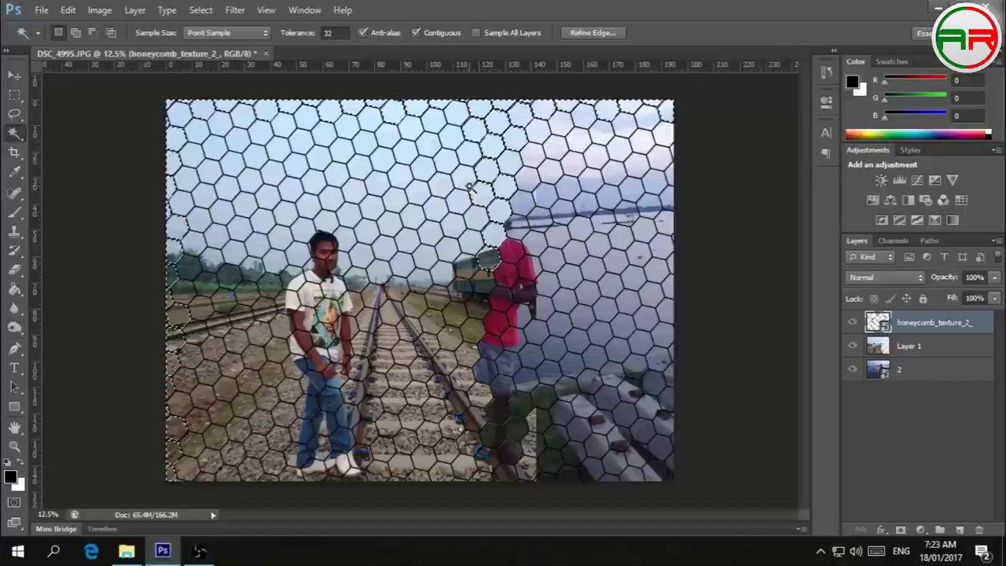
pyautogui.hotkey('ctrl', 'd')
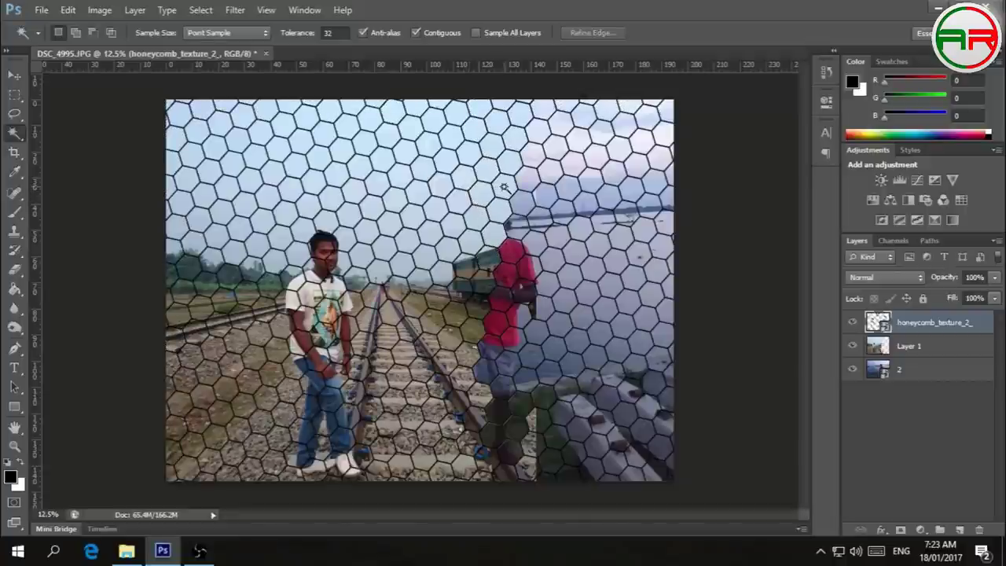
# Clear the cells from above the man's head down to his legs from Layer 1, leaving no selection
pyautogui.keyDown('shift'); pyautogui.click(504, 187); pyautogui.keyUp('shift')
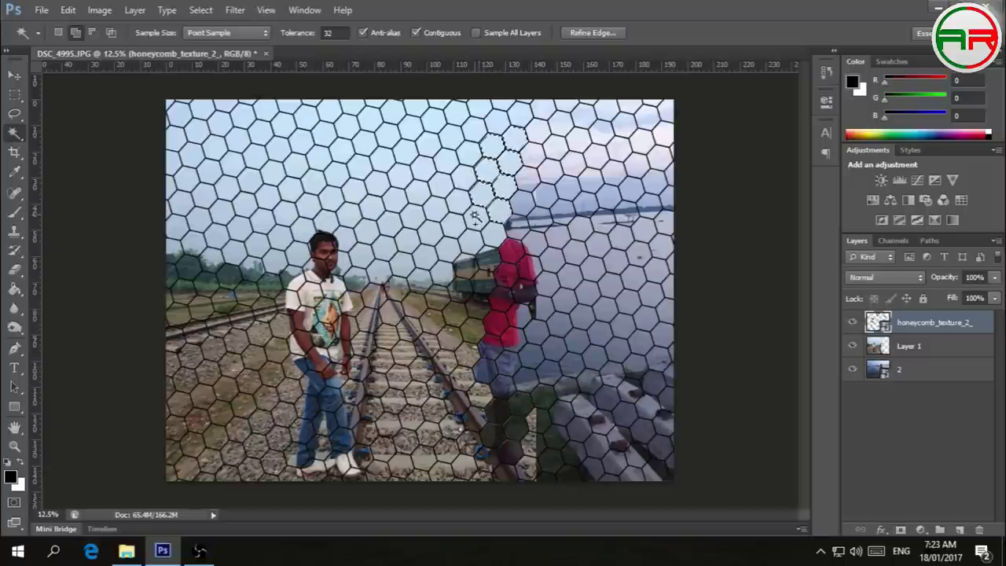
pyautogui.keyDown('shift'); pyautogui.click(474, 290); pyautogui.keyUp('shift')
pyautogui.keyDown('shift'); pyautogui.click(468, 308); pyautogui.keyUp('shift')
pyautogui.keyDown('shift'); pyautogui.click(467, 336); pyautogui.keyUp('shift')
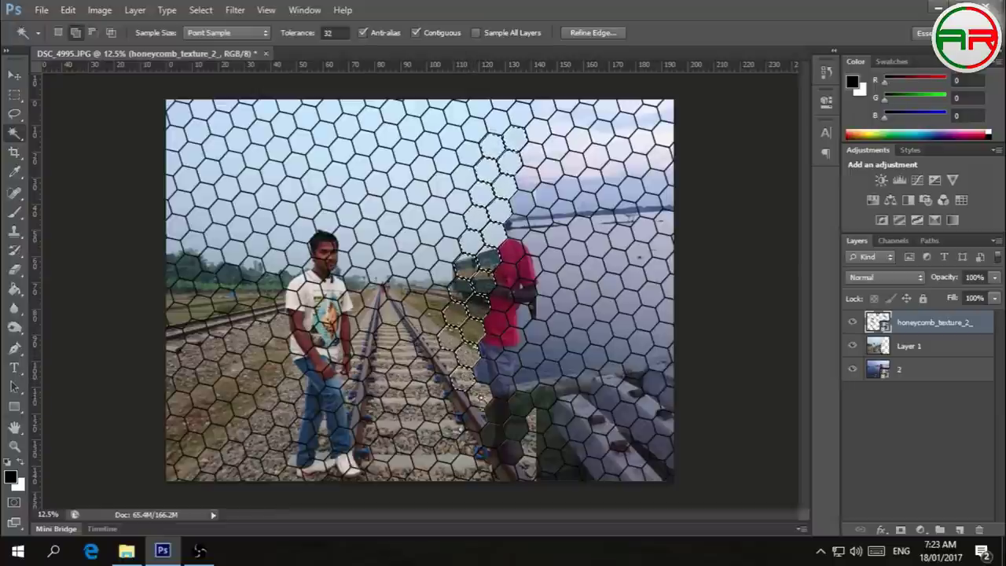
pyautogui.click(903, 346)
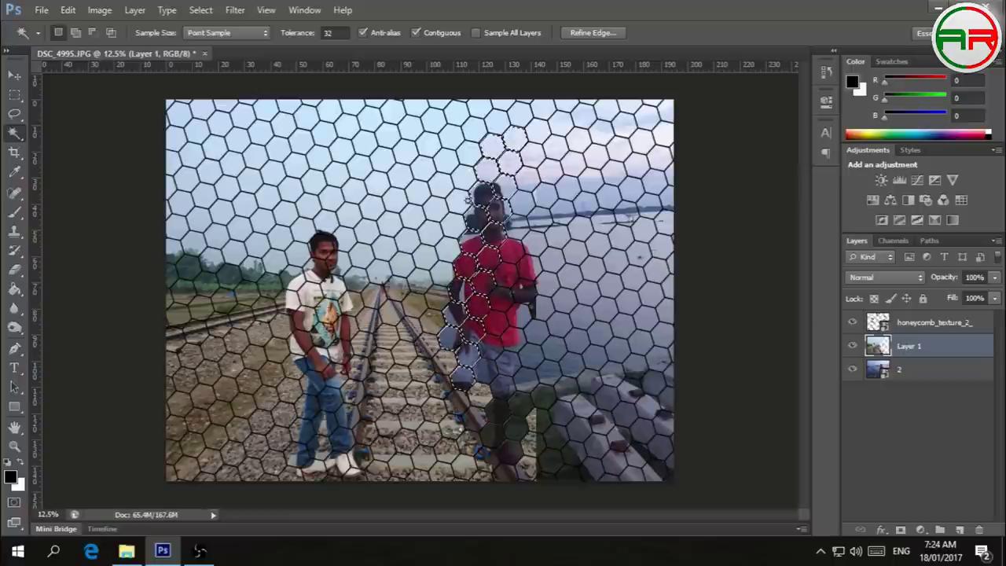
pyautogui.hotkey('ctrl', 'd')
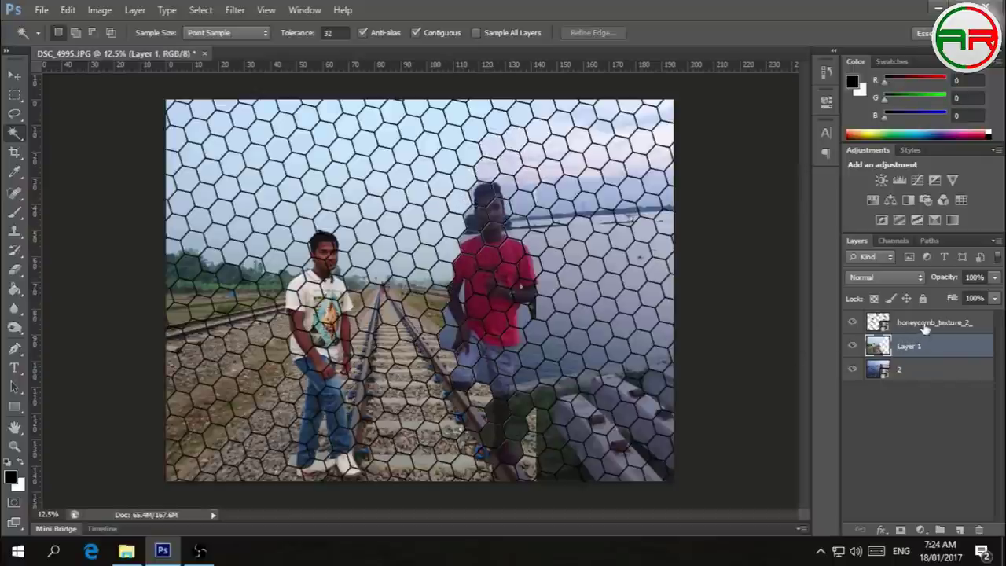
pyautogui.click(924, 327)
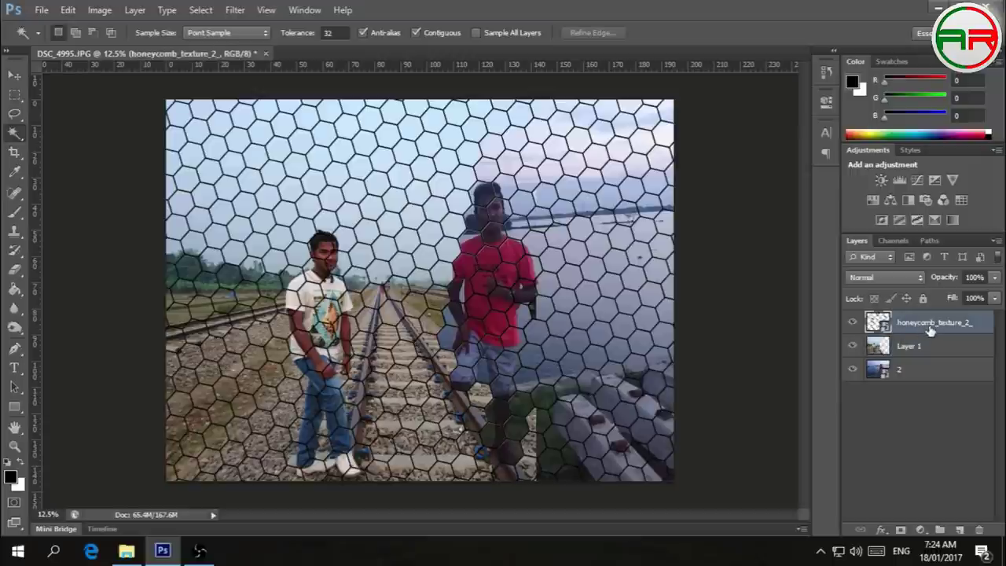
# Give honeycomb_texture_2_ a Bevel & Emboss effect: Inner Bevel, Smooth, size 5 px
pyautogui.rightClick(944, 321)
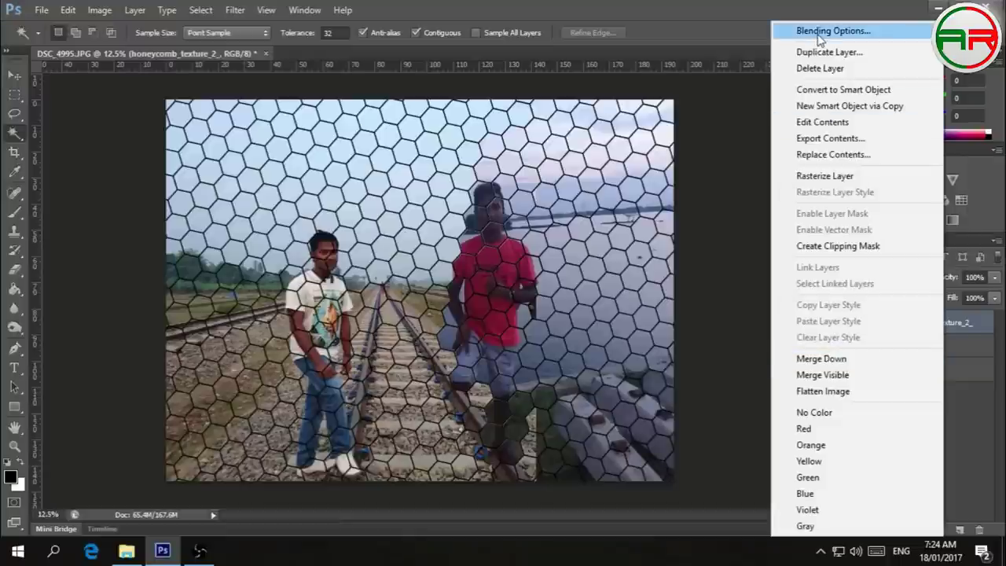
pyautogui.press('Escape')
pyautogui.doubleClick(982, 322)
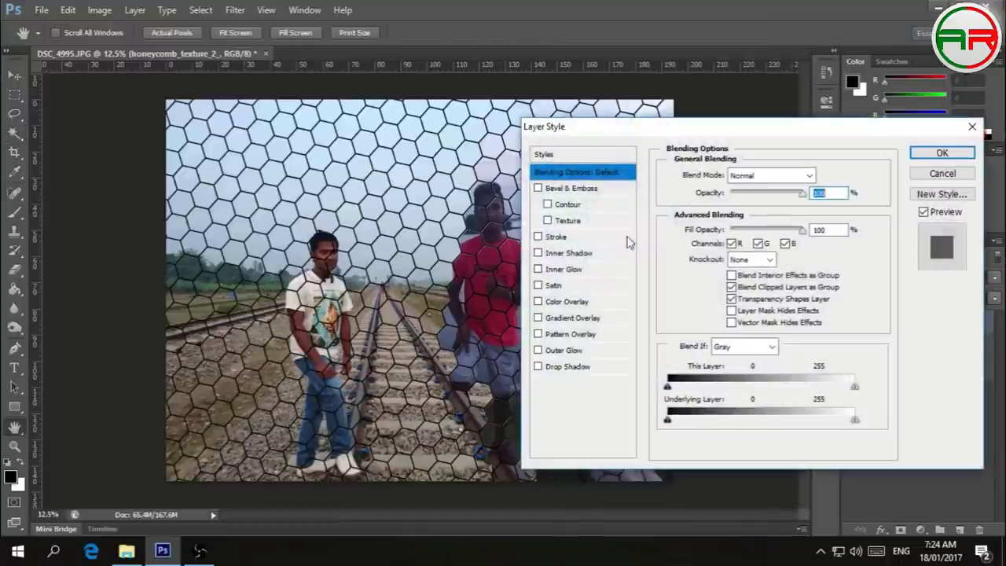
pyautogui.click(571, 189)
pyautogui.click(555, 207)
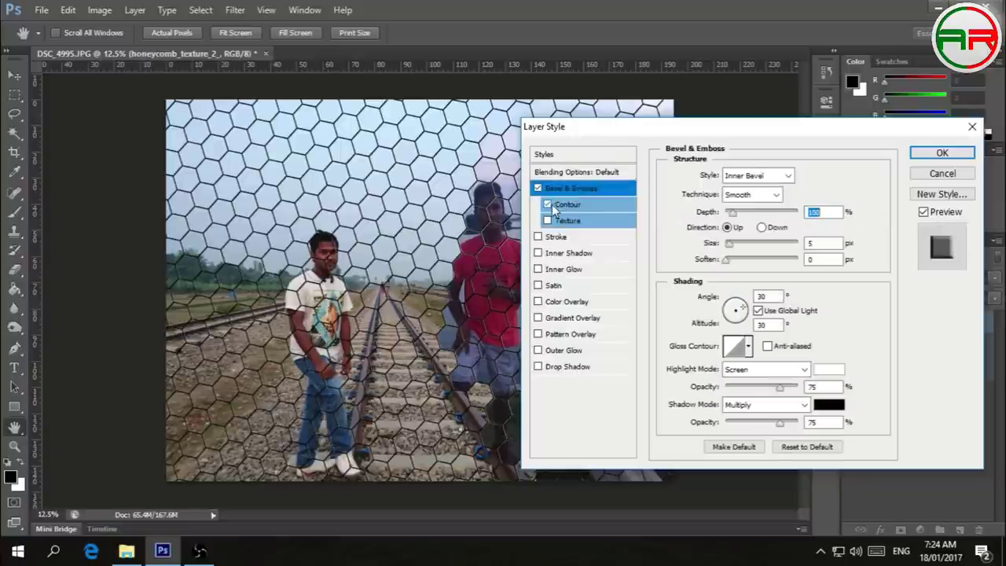
pyautogui.moveTo(671, 128)
pyautogui.mouseDown()
pyautogui.moveTo(659, 147)
pyautogui.moveTo(194, 144)
pyautogui.mouseUp()
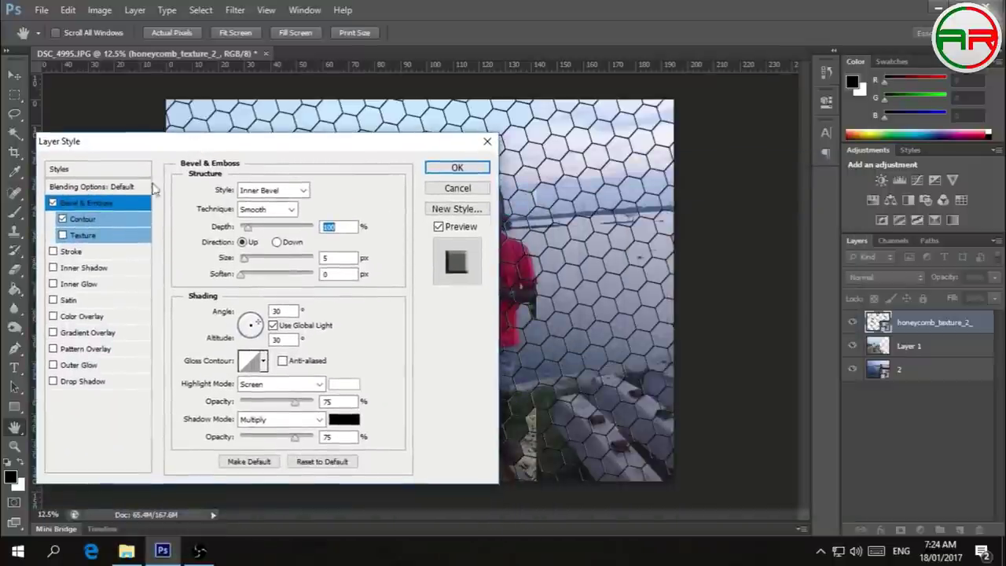
pyautogui.click(62, 218)
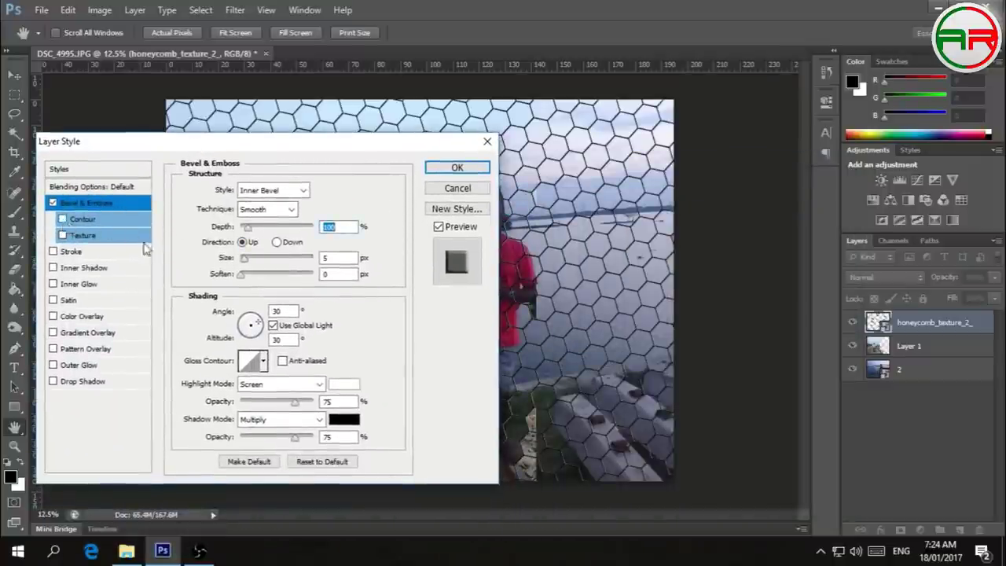
pyautogui.doubleClick(333, 256)
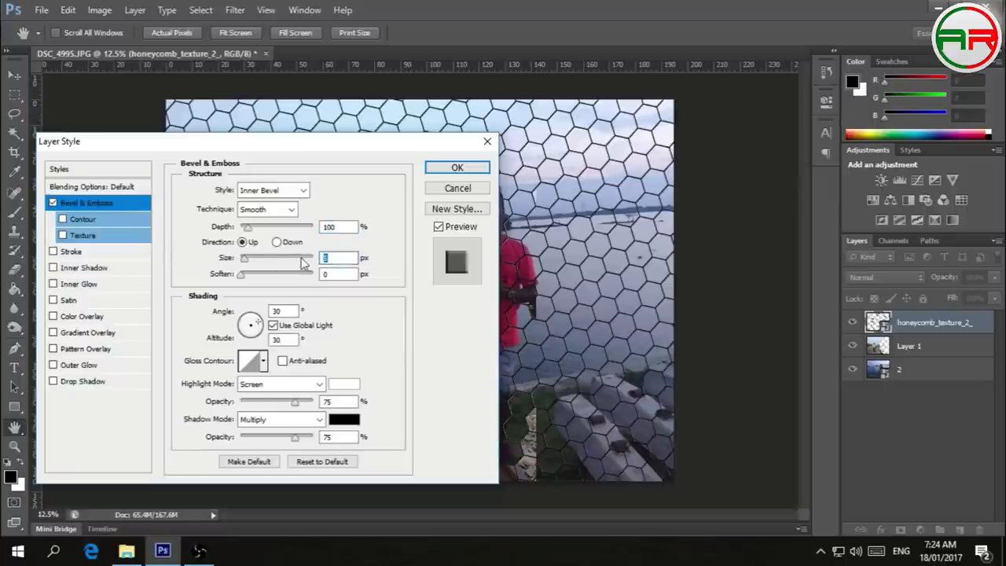
pyautogui.write('8')
pyautogui.click(458, 168)
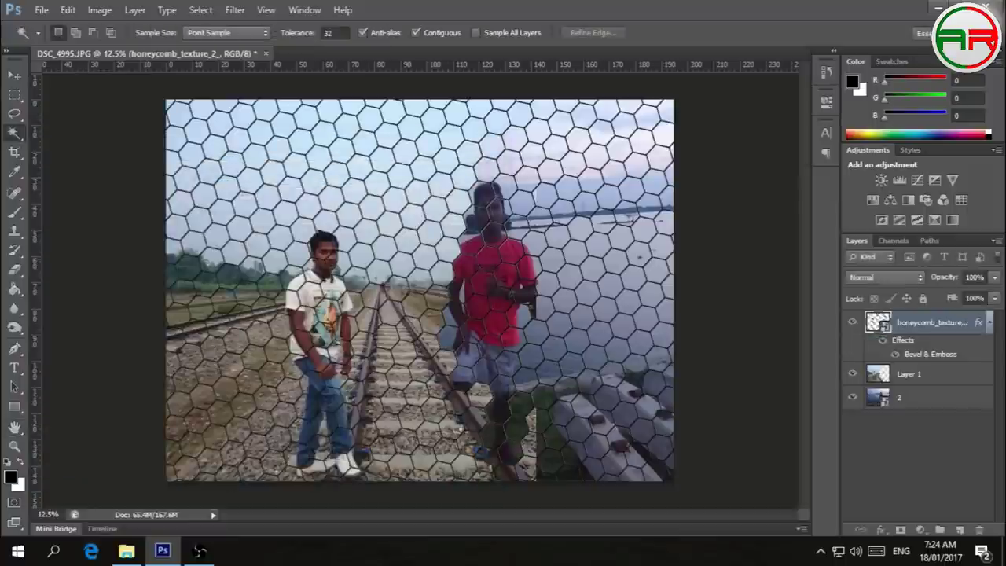